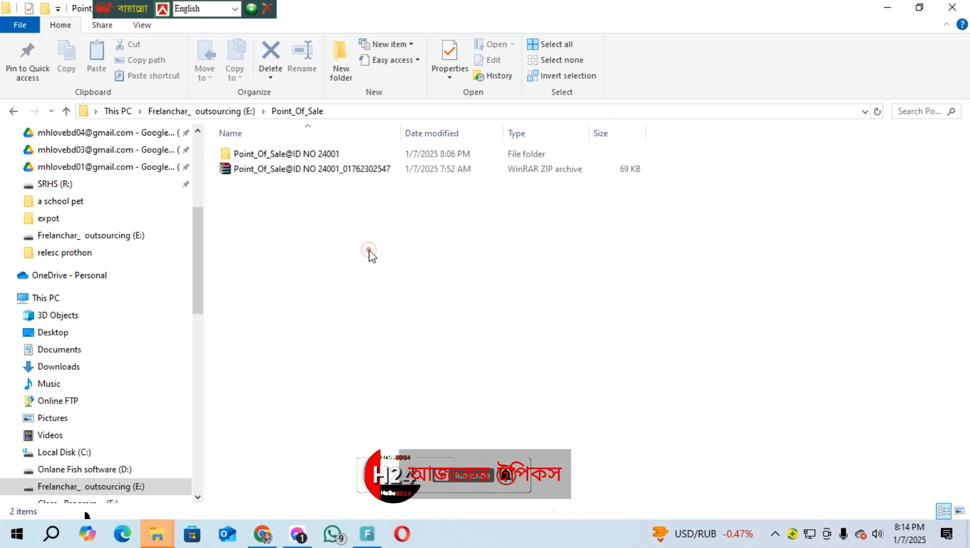
# Open the Point_Of_Sale Excel file inside the Point_Of_Sale@ID NO 24001 folder
pyautogui.rightClick(369, 246)
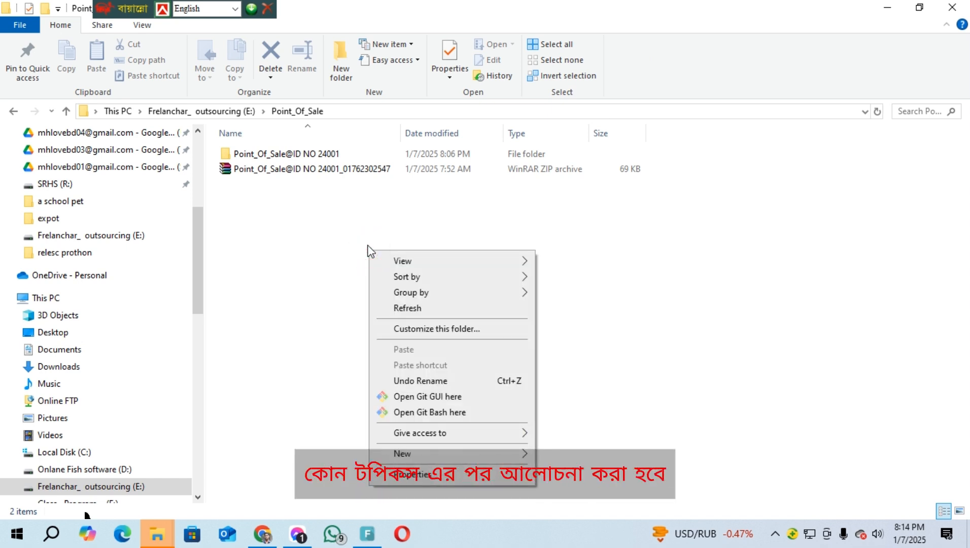
pyautogui.click(246, 255)
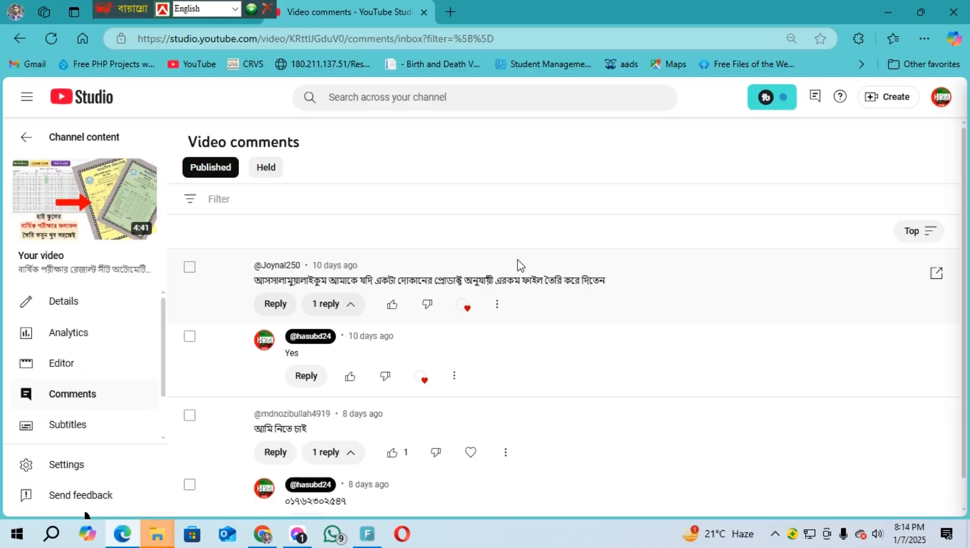
pyautogui.scroll(-1, 548, 285)
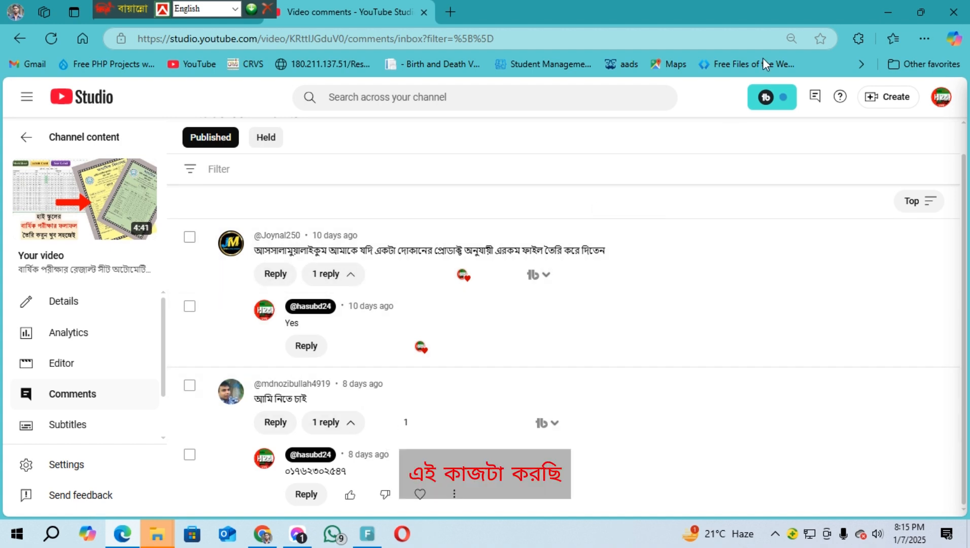
pyautogui.click(895, 8)
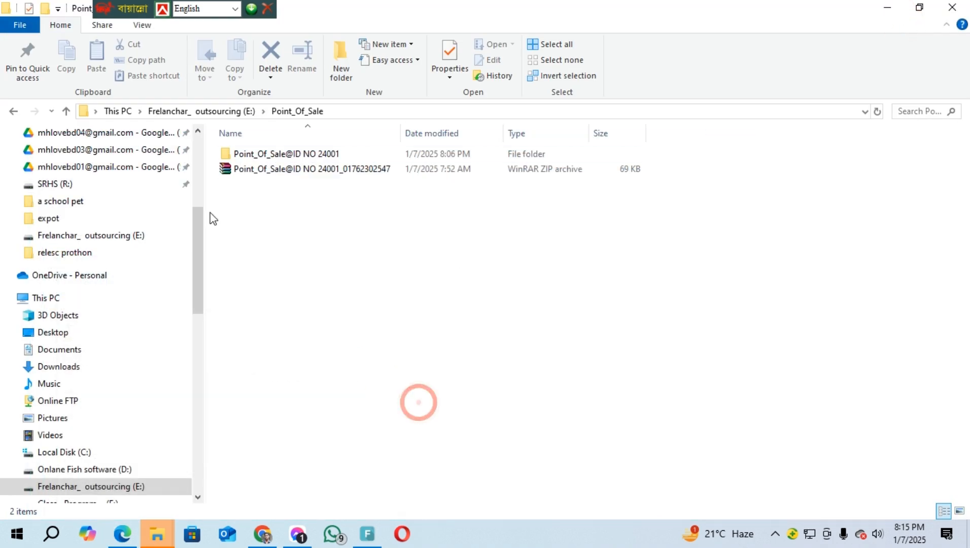
pyautogui.click(305, 158)
pyautogui.doubleClick(306, 159)
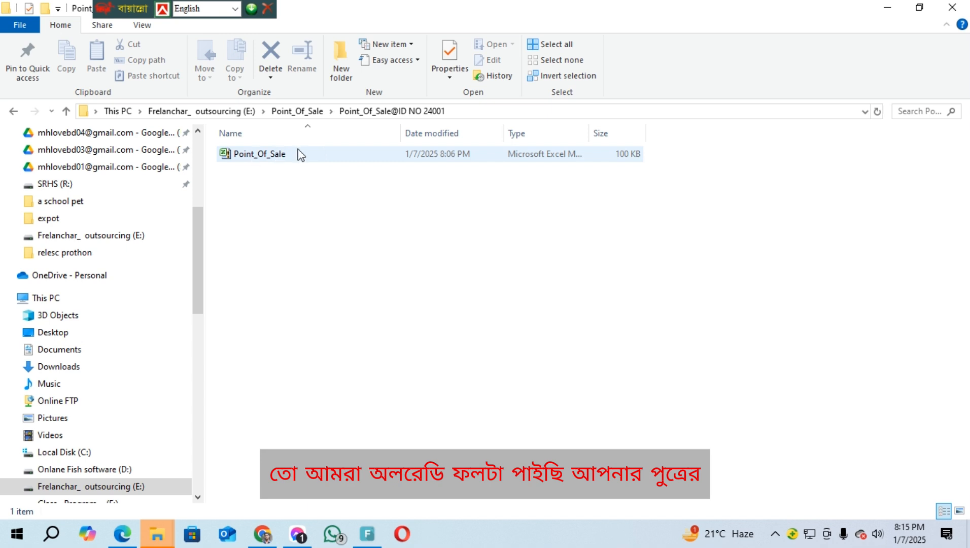
pyautogui.click(14, 112)
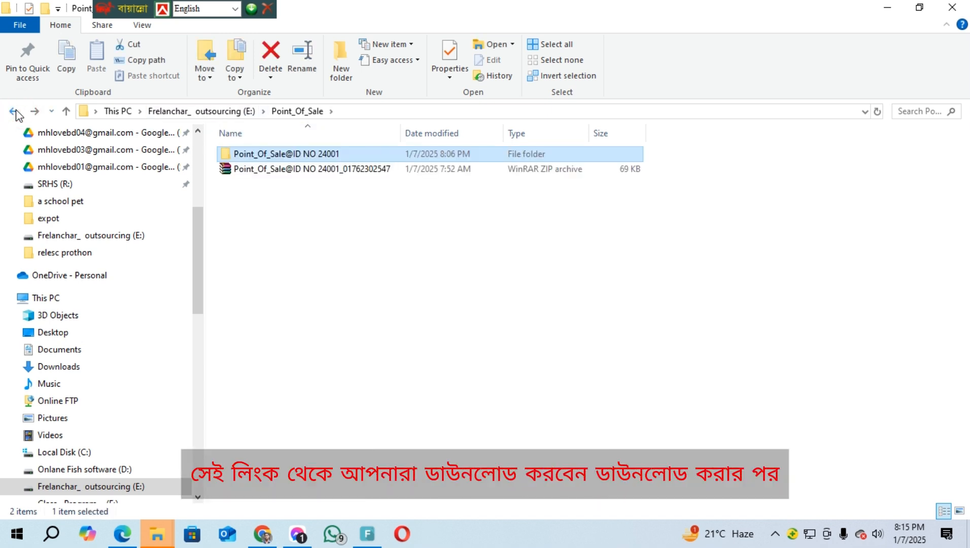
pyautogui.doubleClick(287, 155)
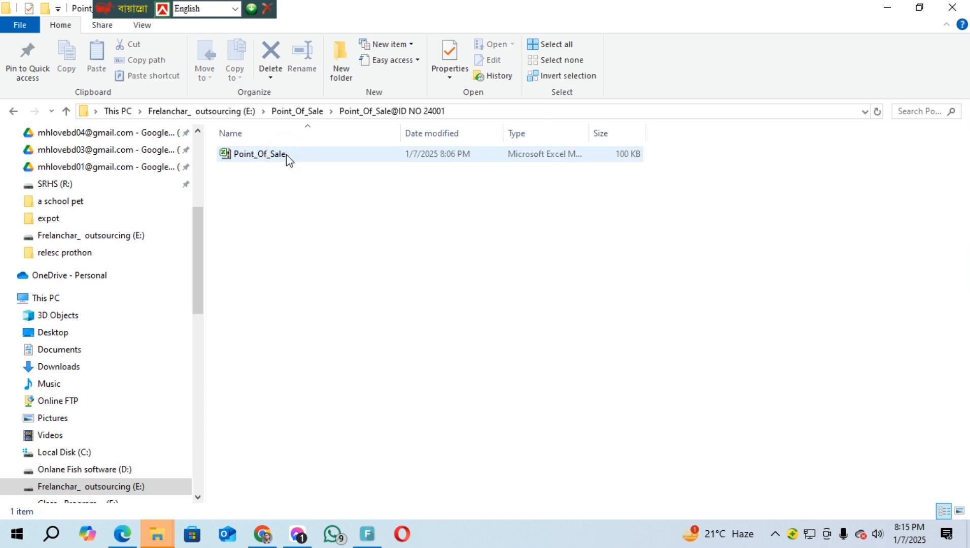
pyautogui.doubleClick(287, 154)
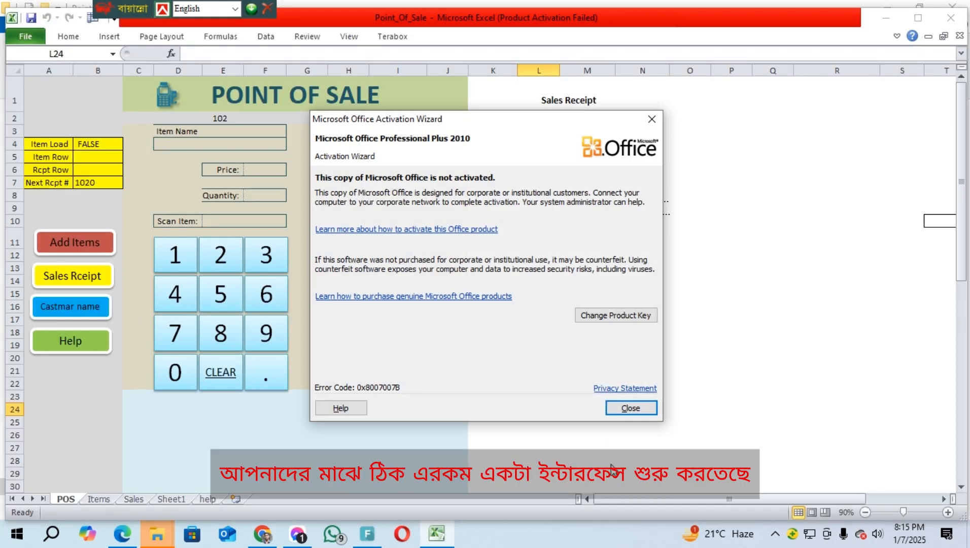
# Dismiss the Office activation notice and switch to the Items sheet listing item prices
pyautogui.click(631, 408)
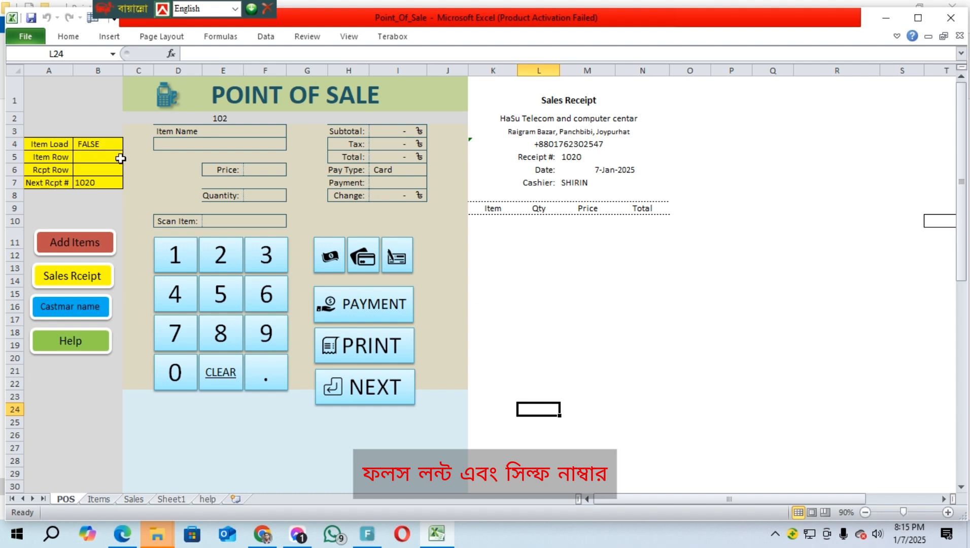
pyautogui.click(68, 246)
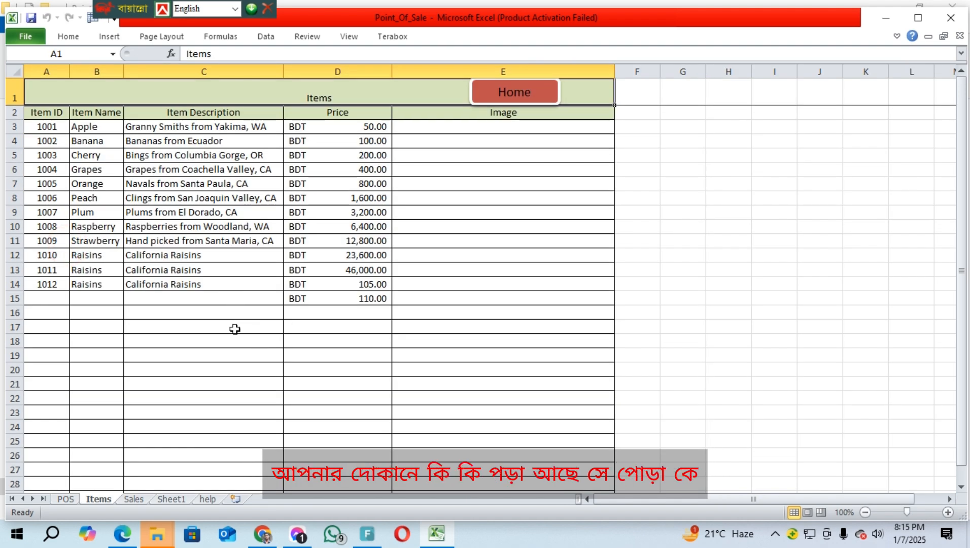
# Check the item table A3:D15 and select the first empty Item ID cell, A15
pyautogui.click(46, 298)
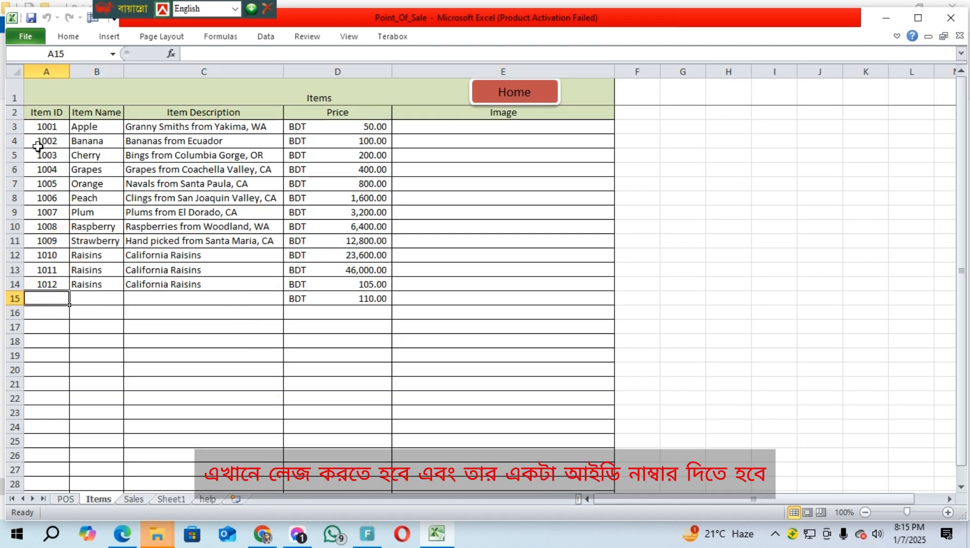
pyautogui.moveTo(44, 128); pyautogui.dragTo(217, 266)
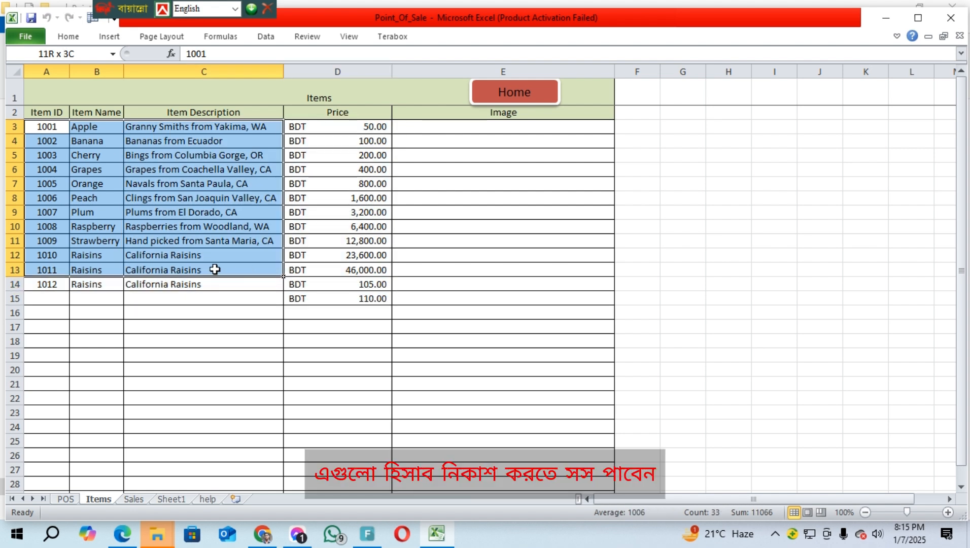
pyautogui.click(213, 330)
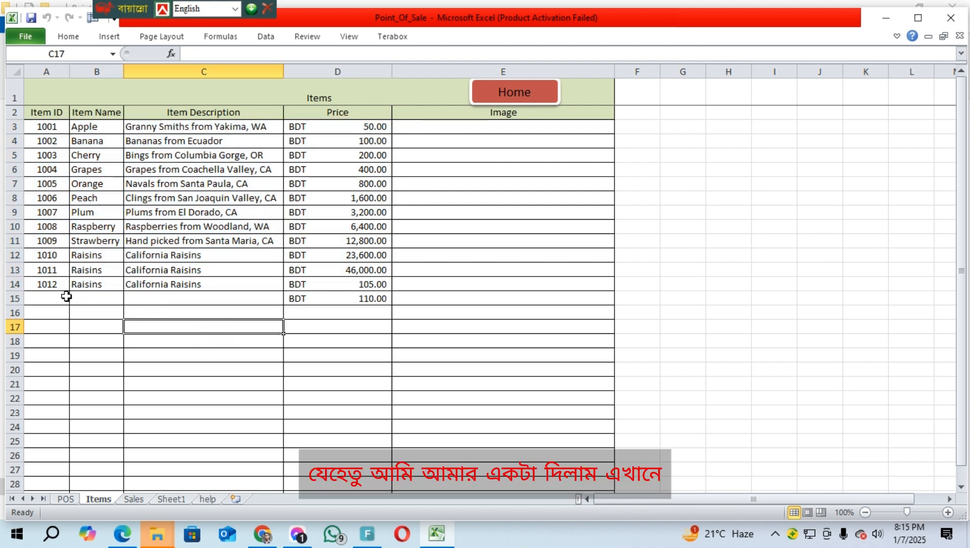
pyautogui.click(42, 298)
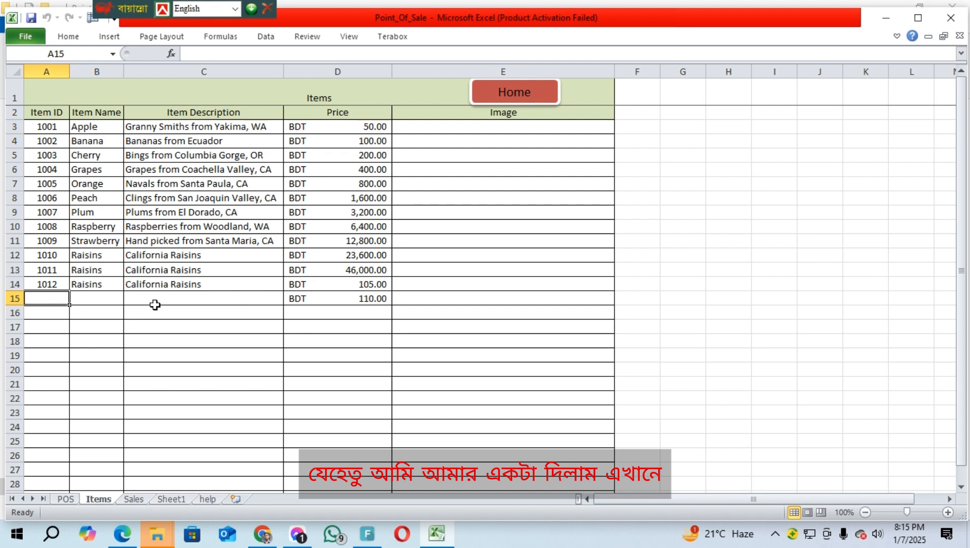
pyautogui.click(119, 300)
pyautogui.click(46, 299)
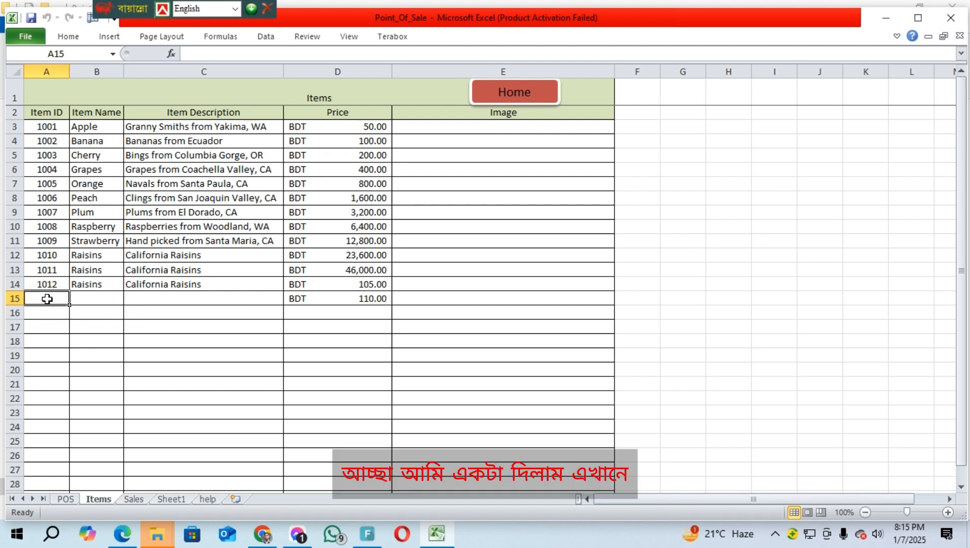
# Extend ID 1012 down hundreds of rows as a Fill Series starting at 1013
pyautogui.click(48, 285)
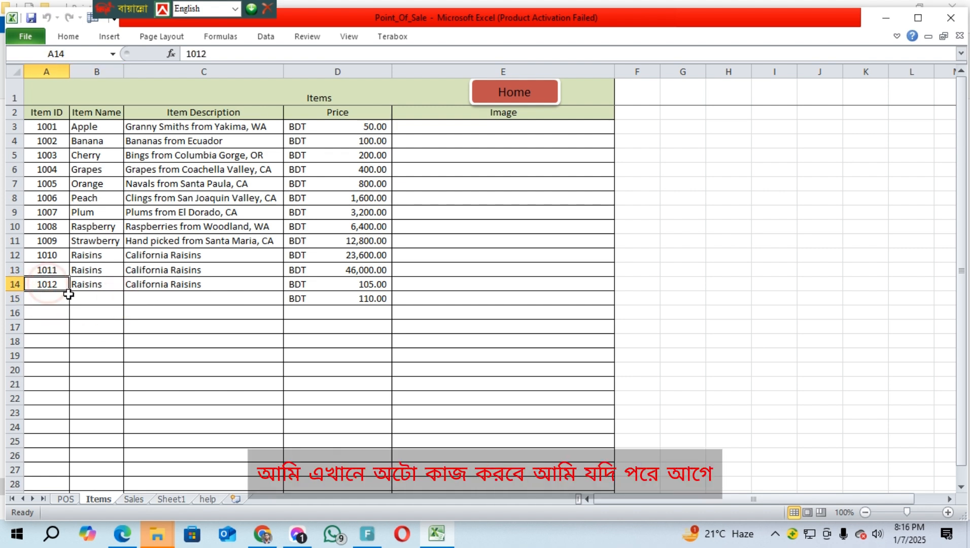
pyautogui.moveTo(69, 292); pyautogui.dragTo(73, 500)
pyautogui.click(80, 484)
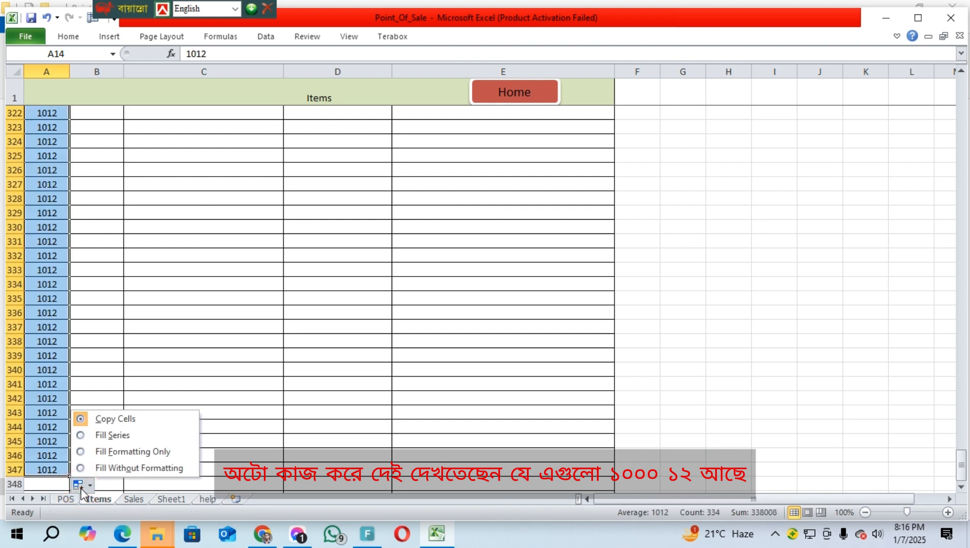
pyautogui.click(113, 435)
pyautogui.scroll(-5, 123, 436)
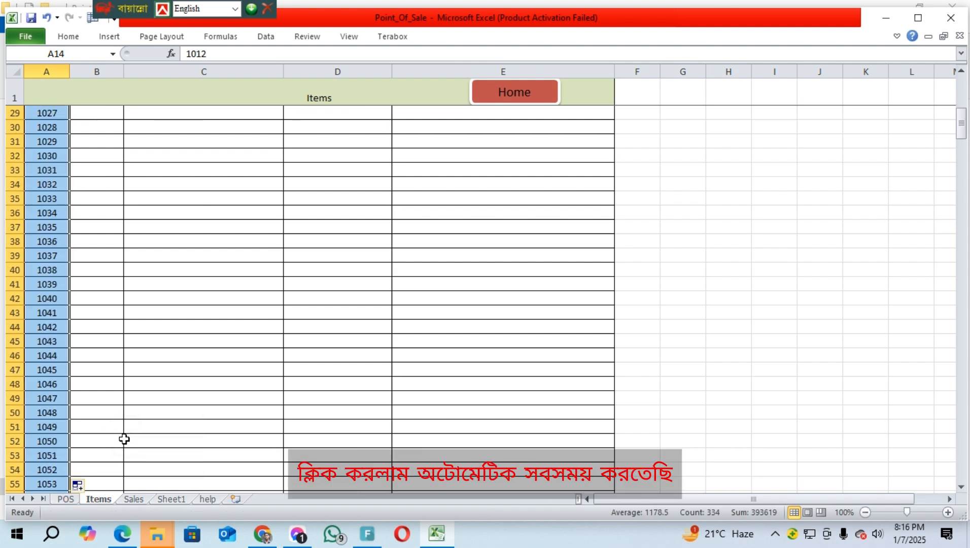
pyautogui.scroll(4, 117, 439)
pyautogui.scroll(5, 110, 441)
pyautogui.click(97, 300)
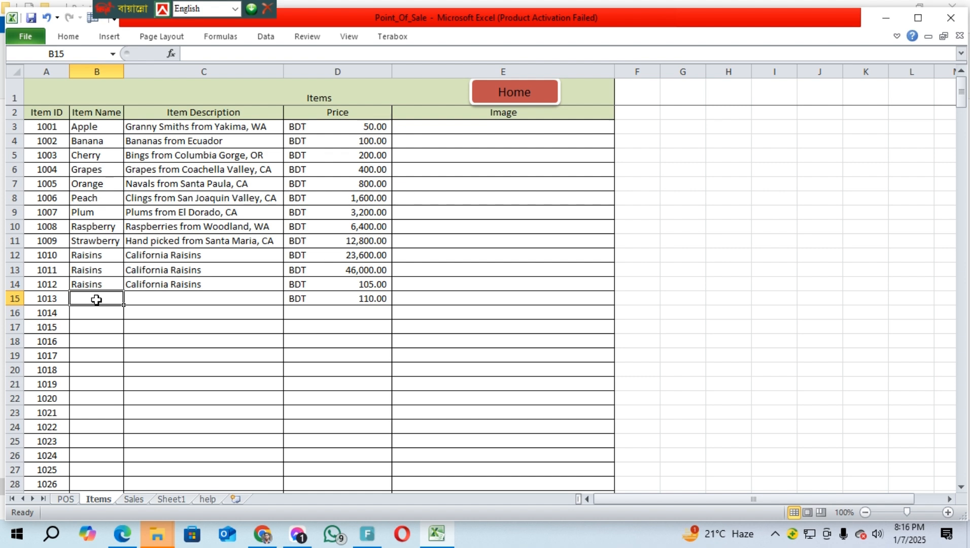
# Name item 1013 'pc' with the description 'mathobard'
pyautogui.write('pc')
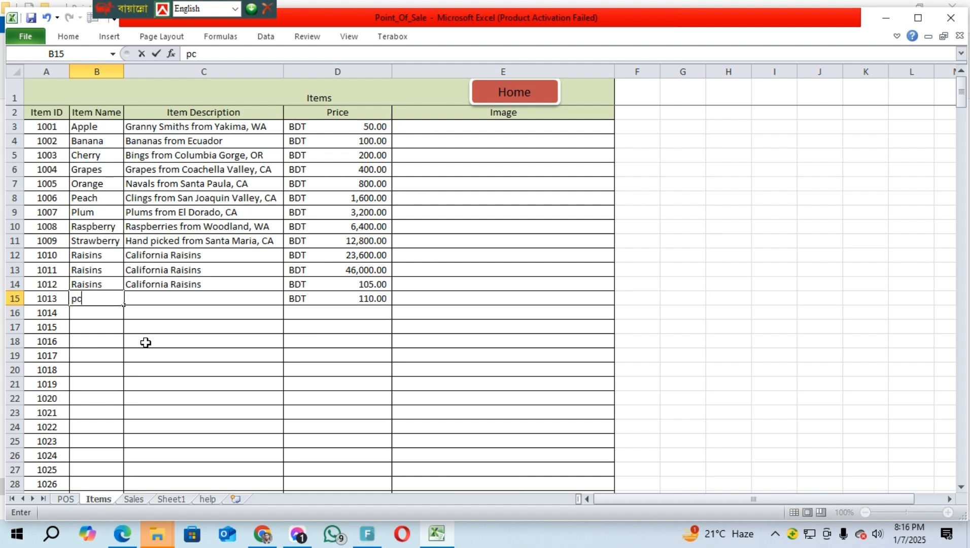
pyautogui.click(180, 283)
pyautogui.doubleClick(180, 302)
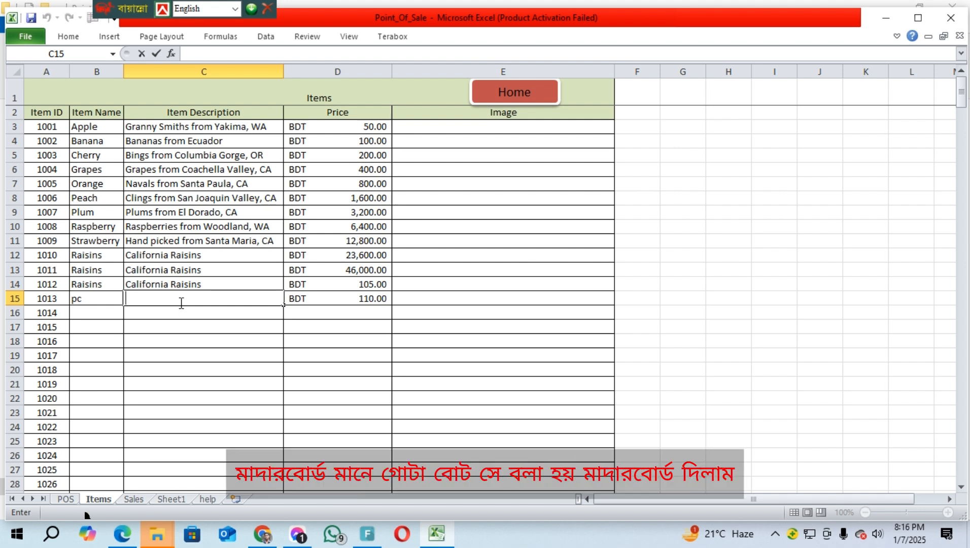
pyautogui.write('mathoba')
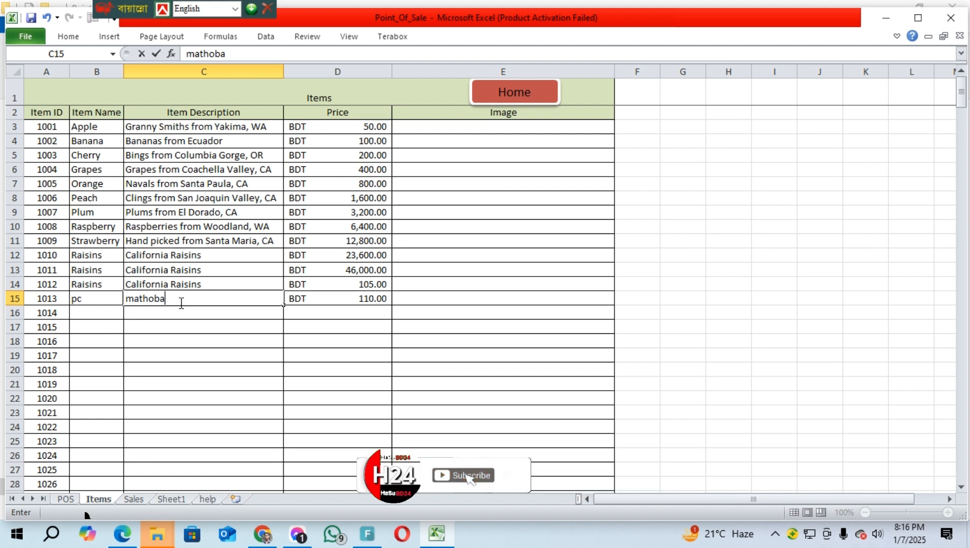
pyautogui.write('rd')
pyautogui.click(260, 373)
# Change item 1013's price in D15 from 110 to 500
pyautogui.click(340, 298)
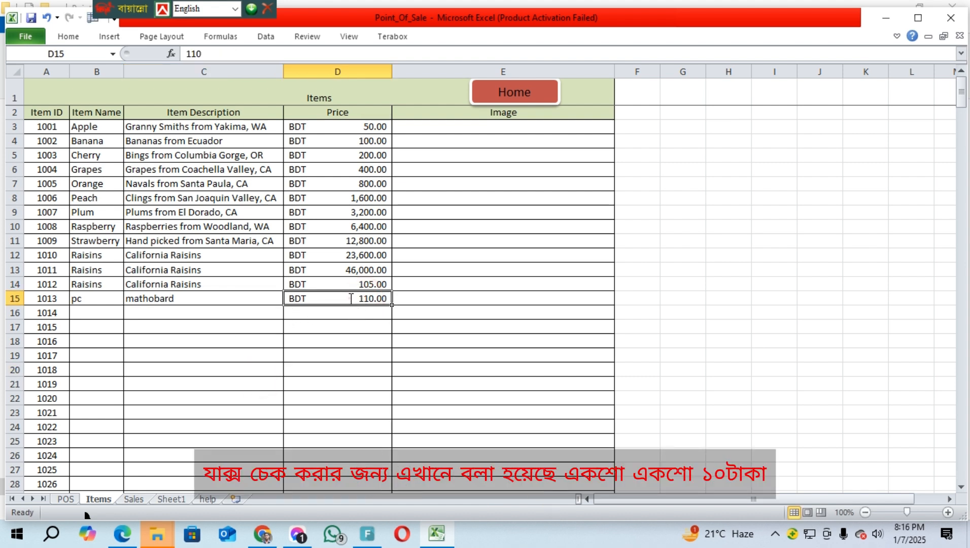
pyautogui.moveTo(356, 305); pyautogui.dragTo(519, 299)
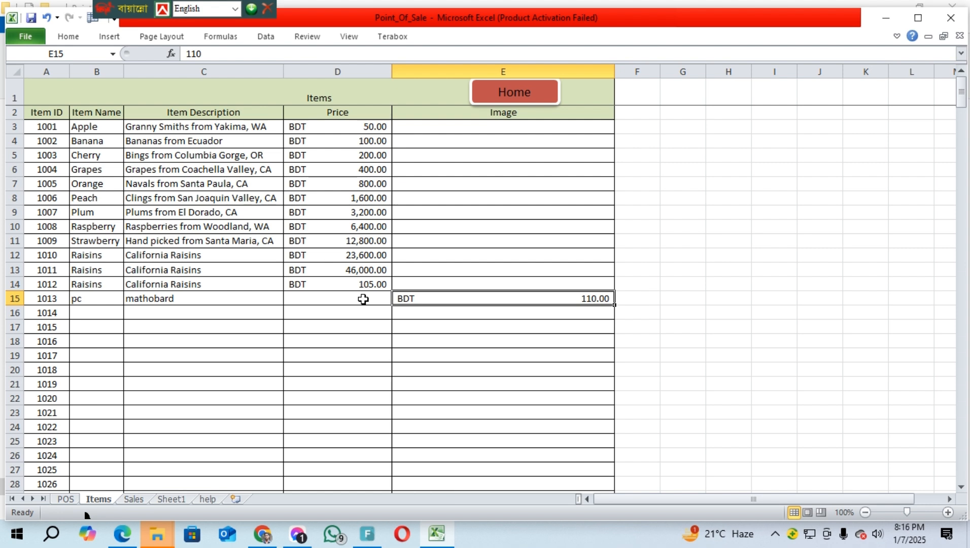
pyautogui.hotkey('ctrl', 'z')
pyautogui.doubleClick(365, 299)
pyautogui.doubleClick(364, 299)
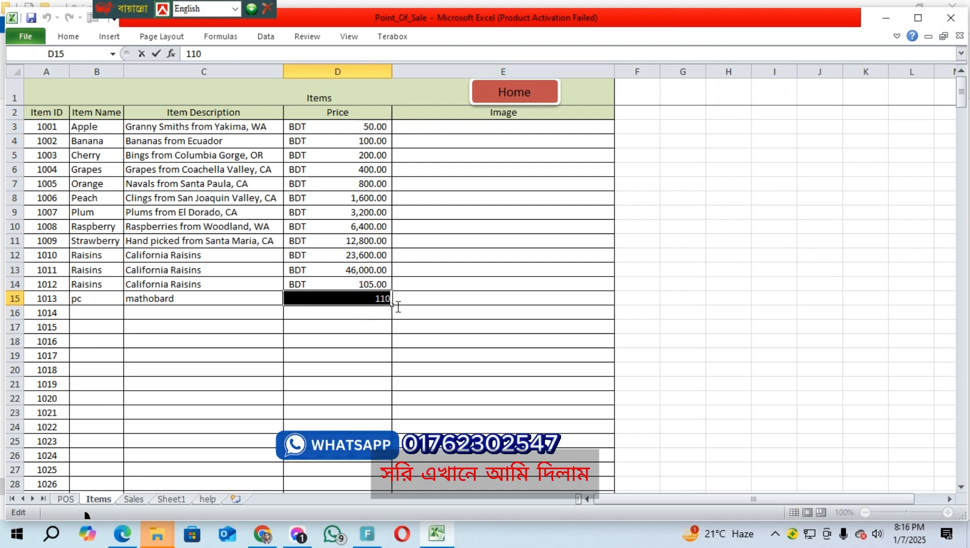
pyautogui.write('500')
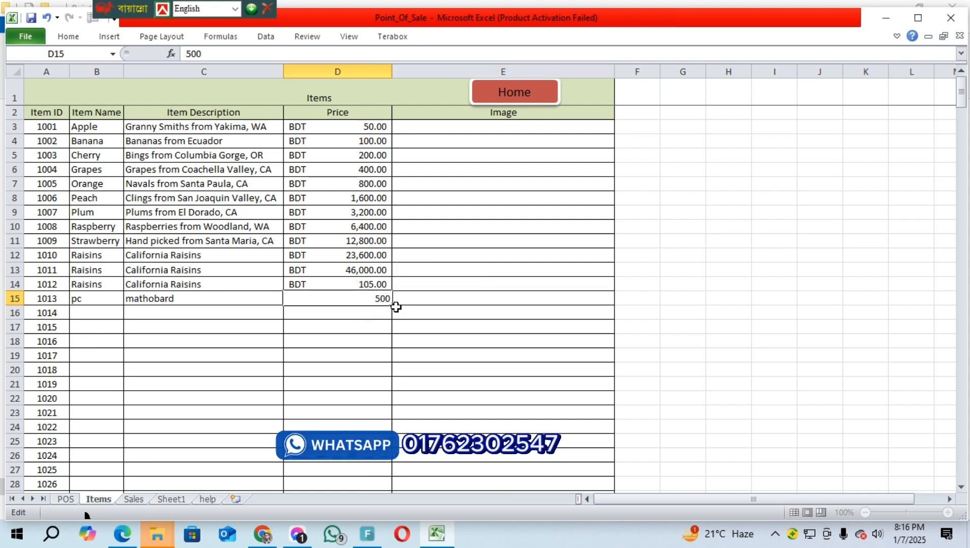
pyautogui.press('Return')
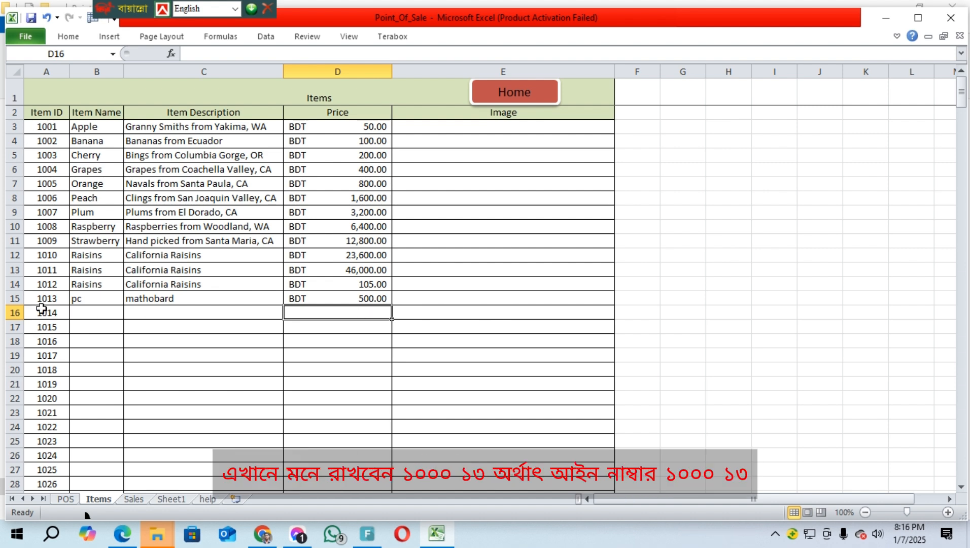
pyautogui.click(195, 436)
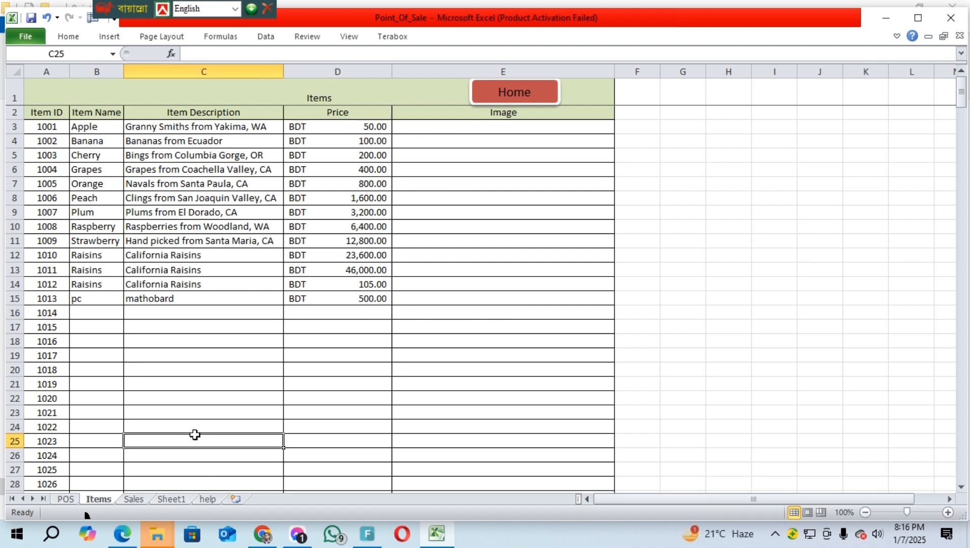
pyautogui.click(516, 97)
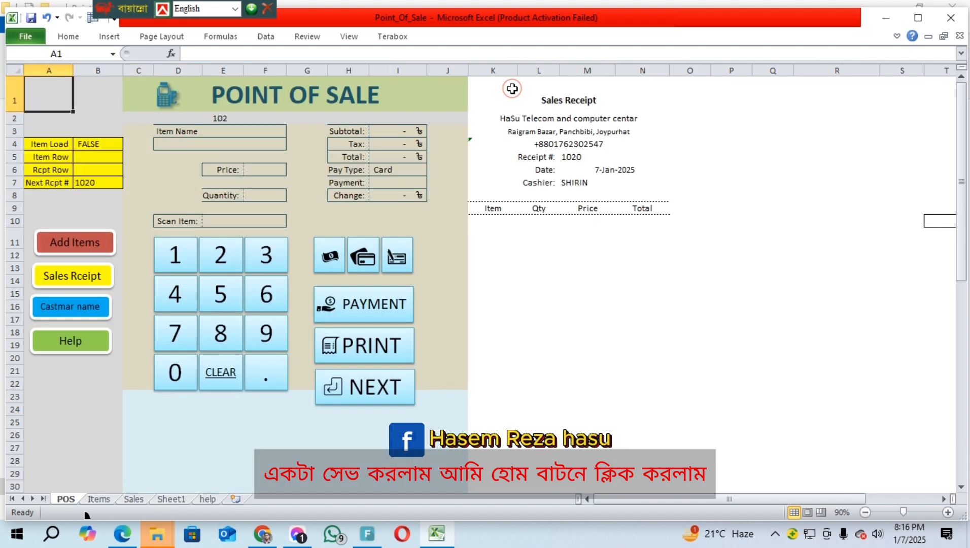
pyautogui.click(69, 279)
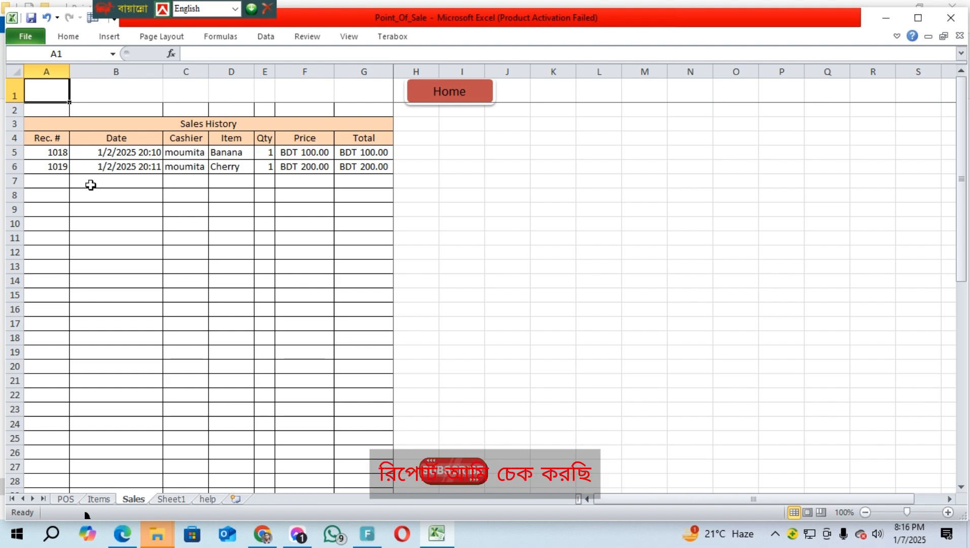
pyautogui.click(462, 95)
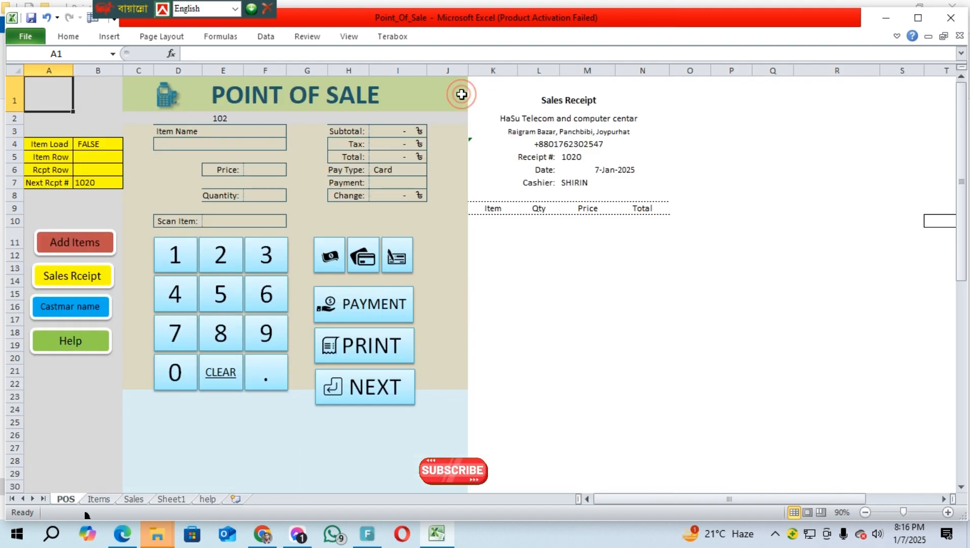
pyautogui.click(65, 310)
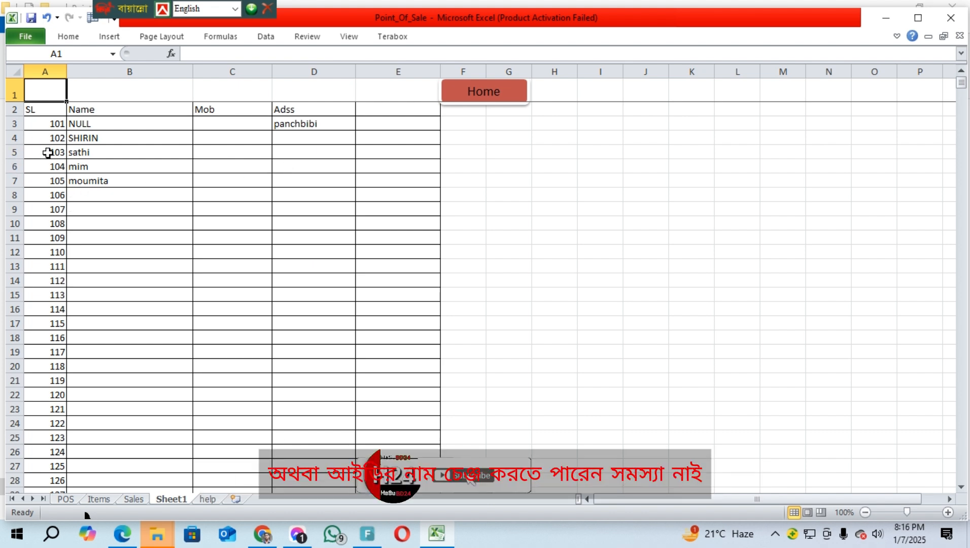
pyautogui.click(475, 96)
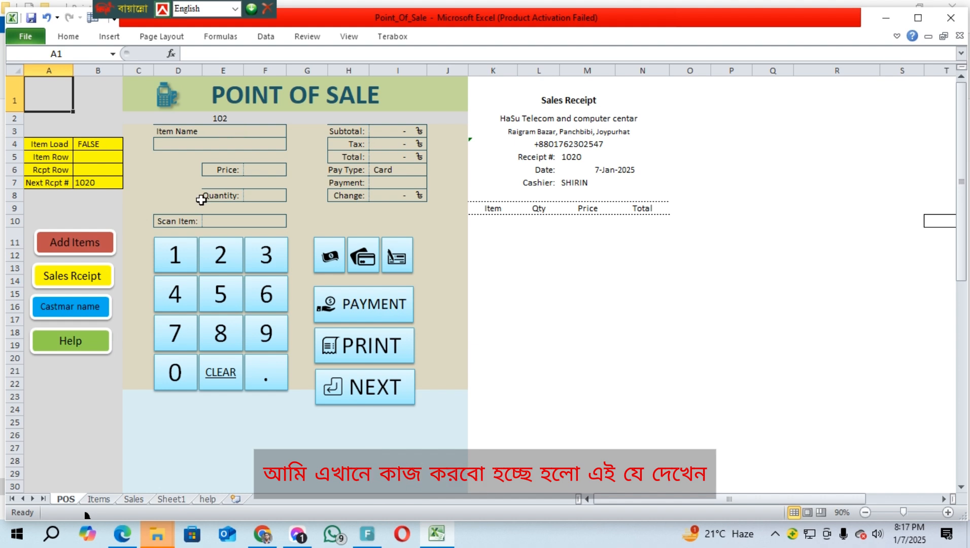
# Scan item 1013 to add pc to the sale and set its quantity to 10
pyautogui.click(229, 222)
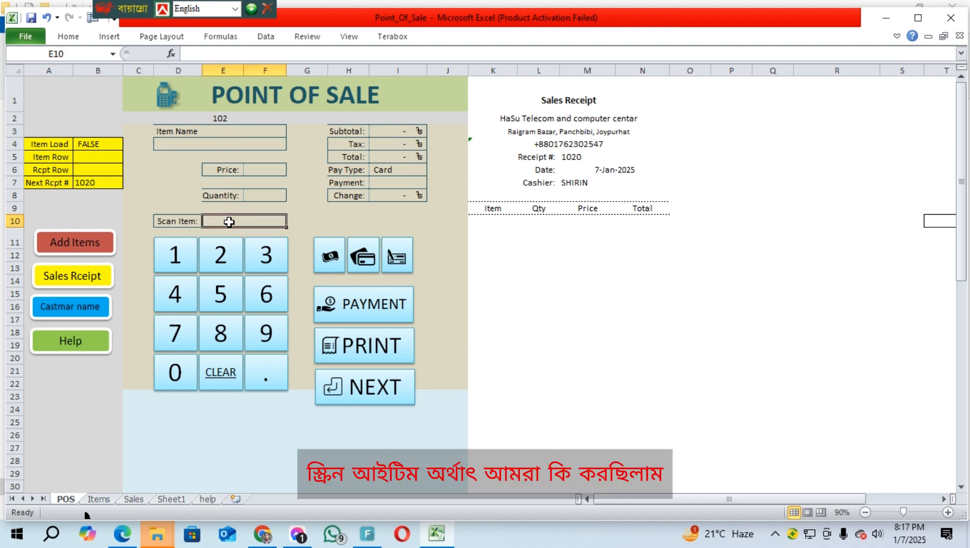
pyautogui.write('1013')
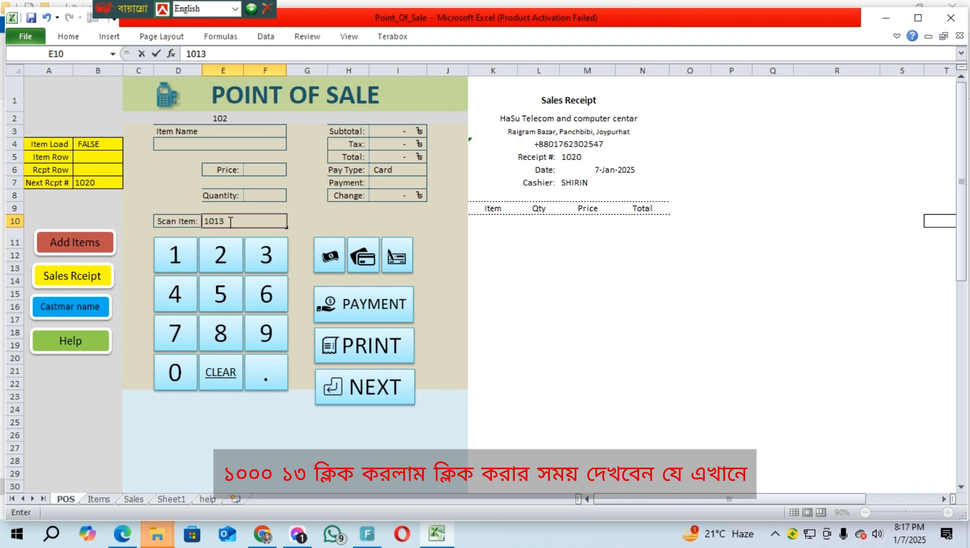
pyautogui.press('Return')
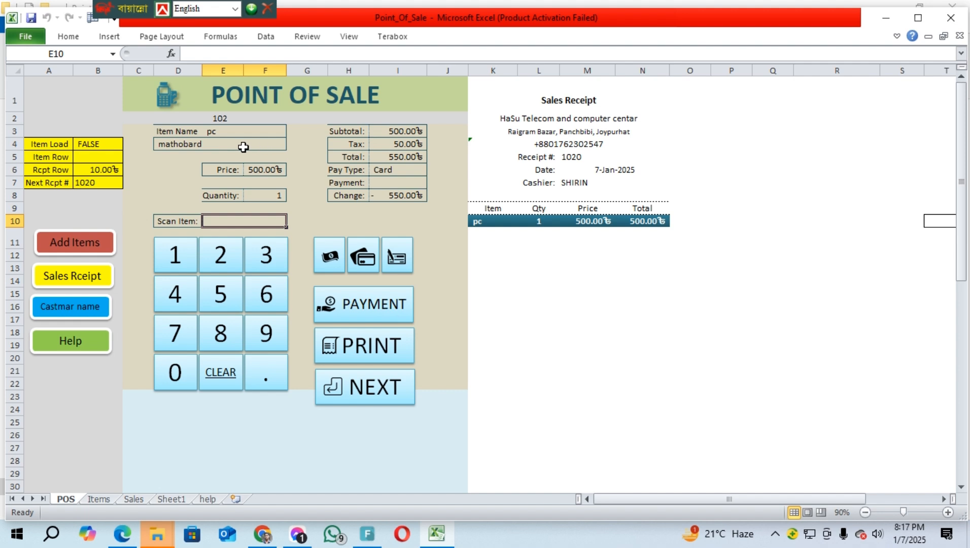
pyautogui.click(275, 197)
pyautogui.write('1')
pyautogui.press('Return')
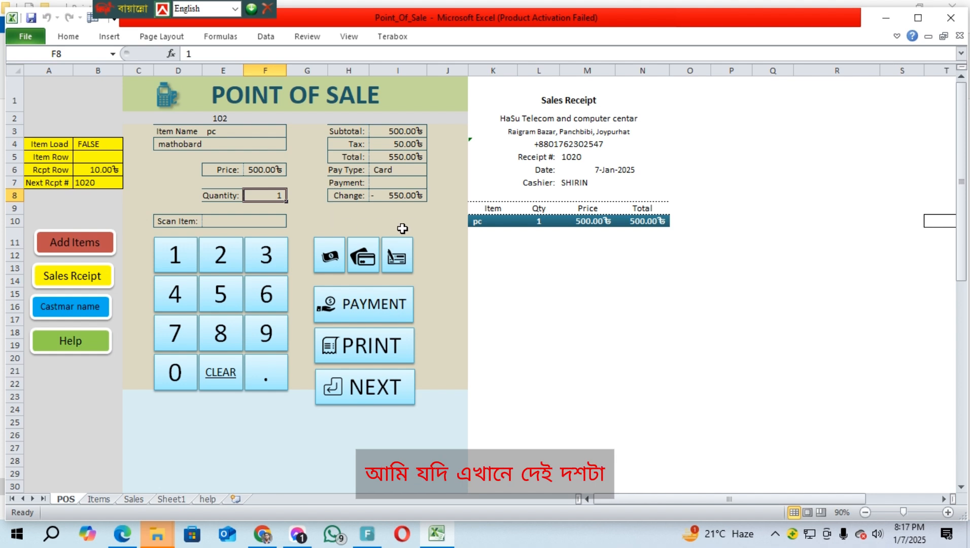
pyautogui.write('10')
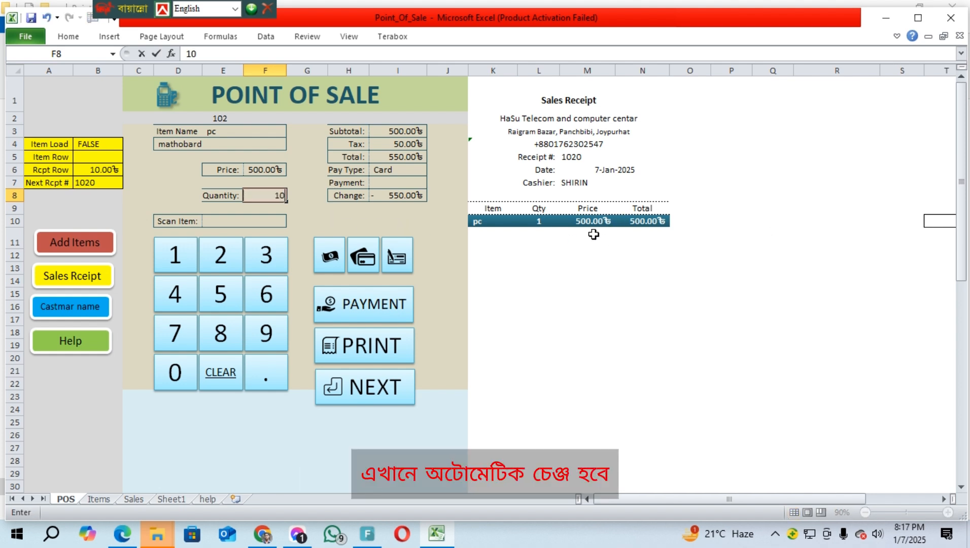
pyautogui.press('Return')
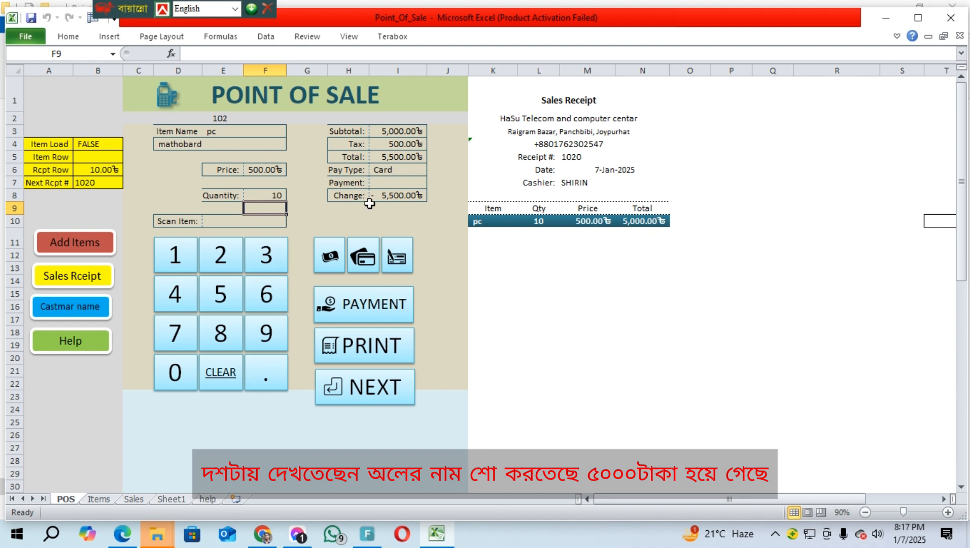
# Reduce the pc quantity to 9, then to 4
pyautogui.click(274, 195)
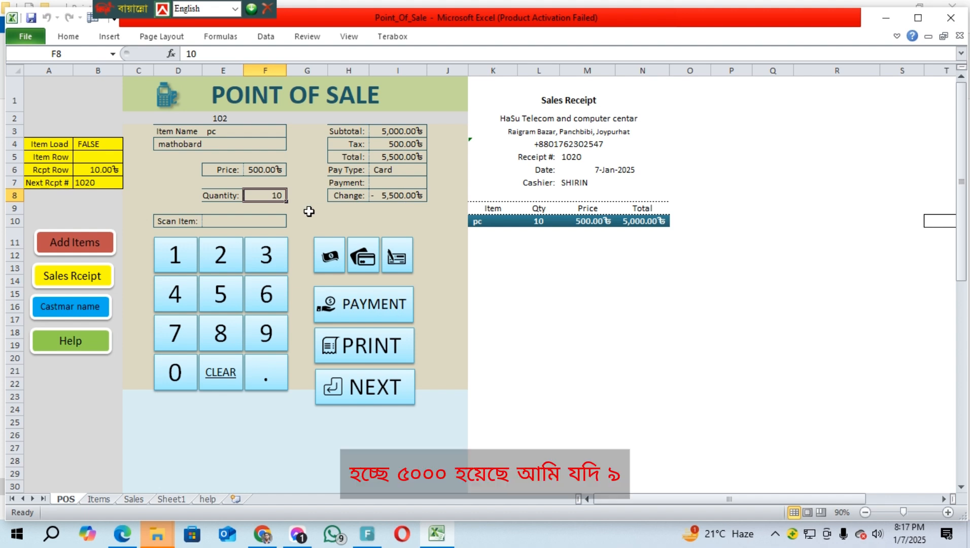
pyautogui.write('9')
pyautogui.press('Return')
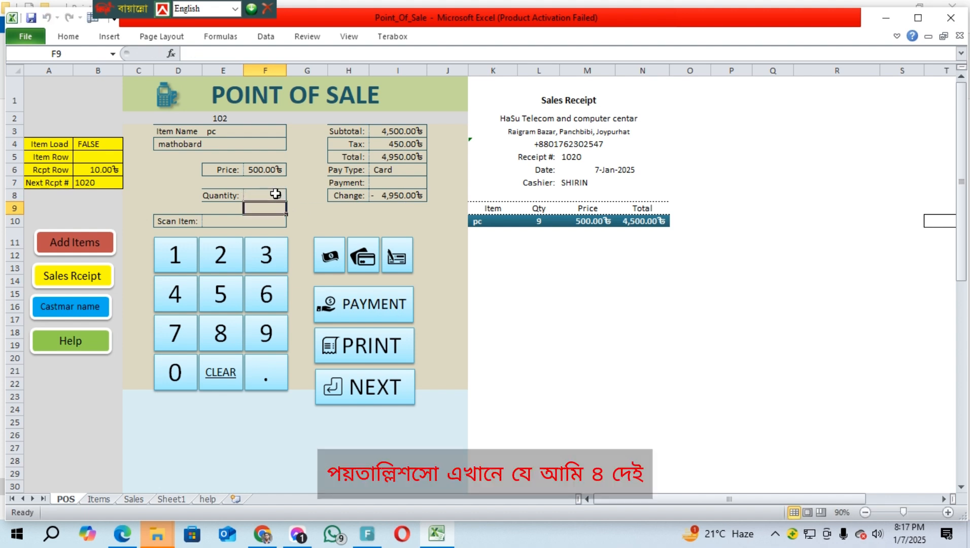
pyautogui.click(275, 194)
pyautogui.write('4')
pyautogui.press('Return')
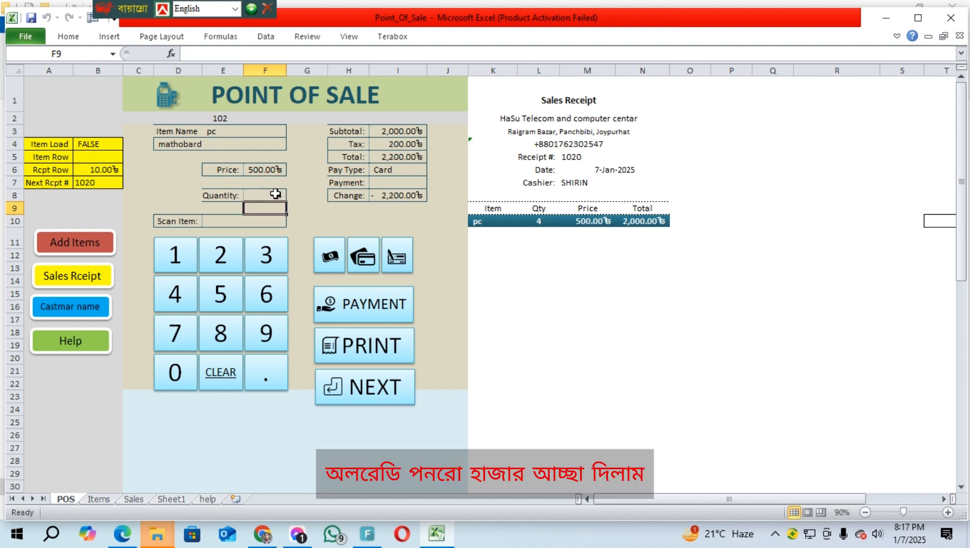
pyautogui.click(263, 195)
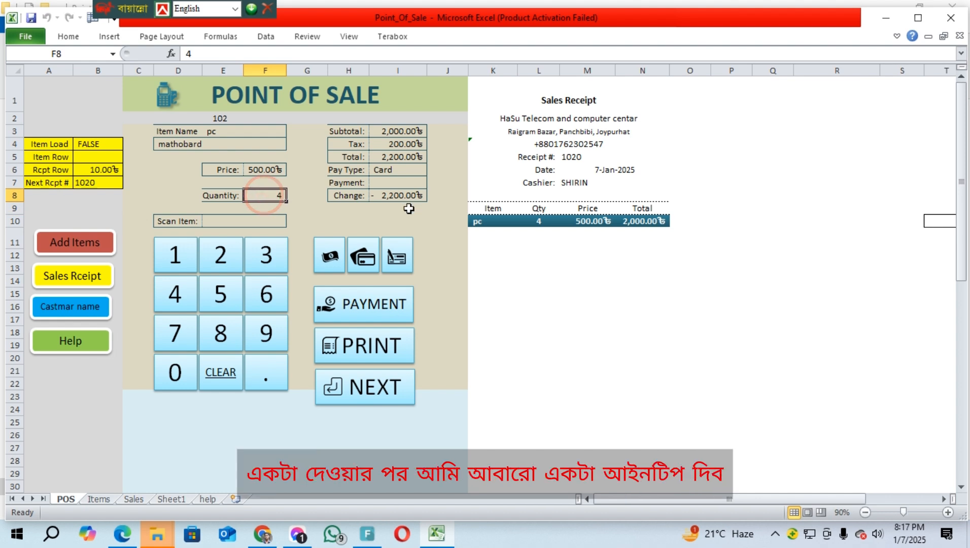
pyautogui.click(221, 218)
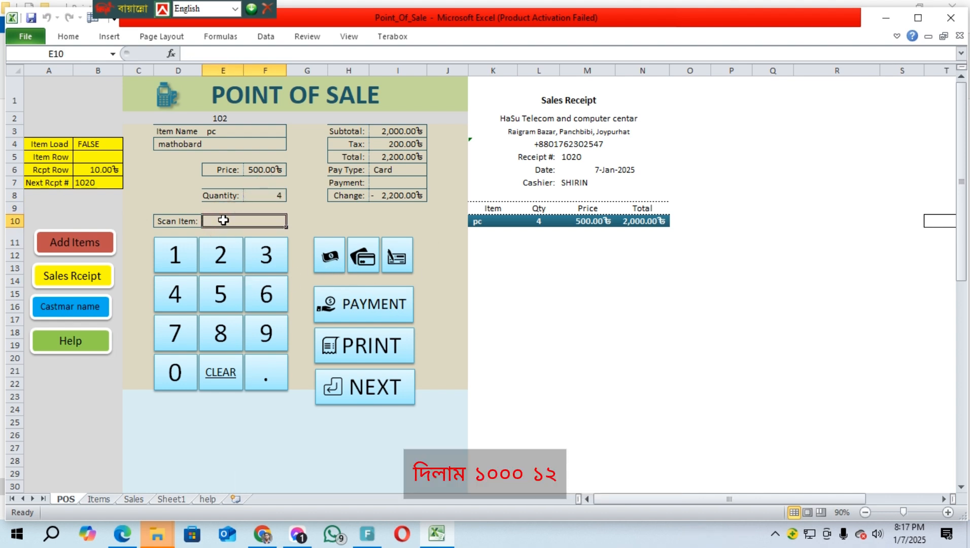
# Scan item 1012 to add Raisins and set its quantity to 5
pyautogui.write('1012')
pyautogui.press('Return')
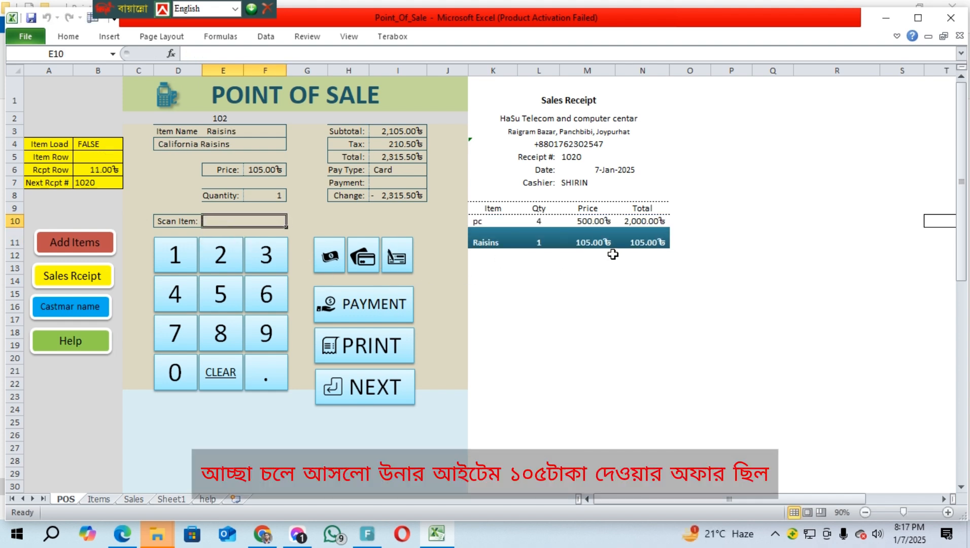
pyautogui.click(277, 196)
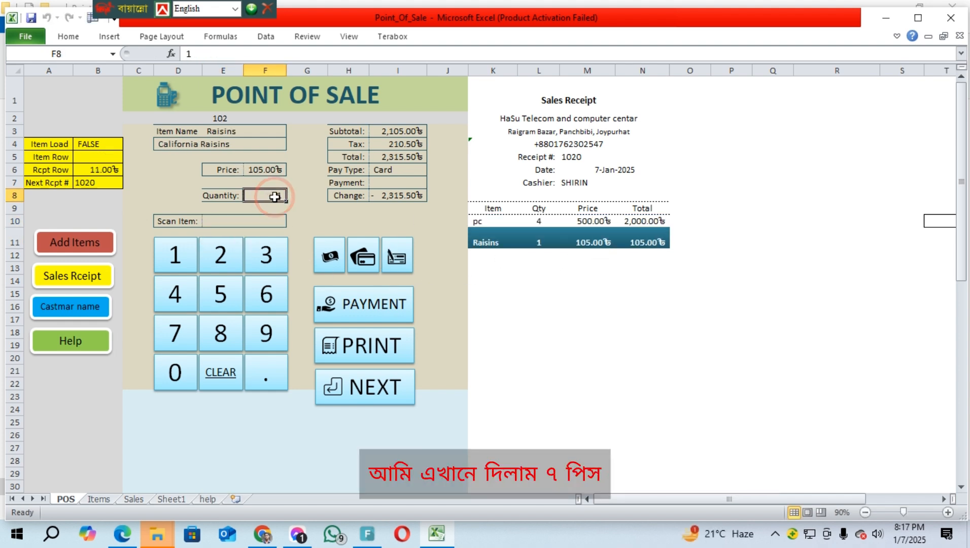
pyautogui.doubleClick(277, 197)
pyautogui.press('BackSpace')
pyautogui.write('5')
pyautogui.press('Return')
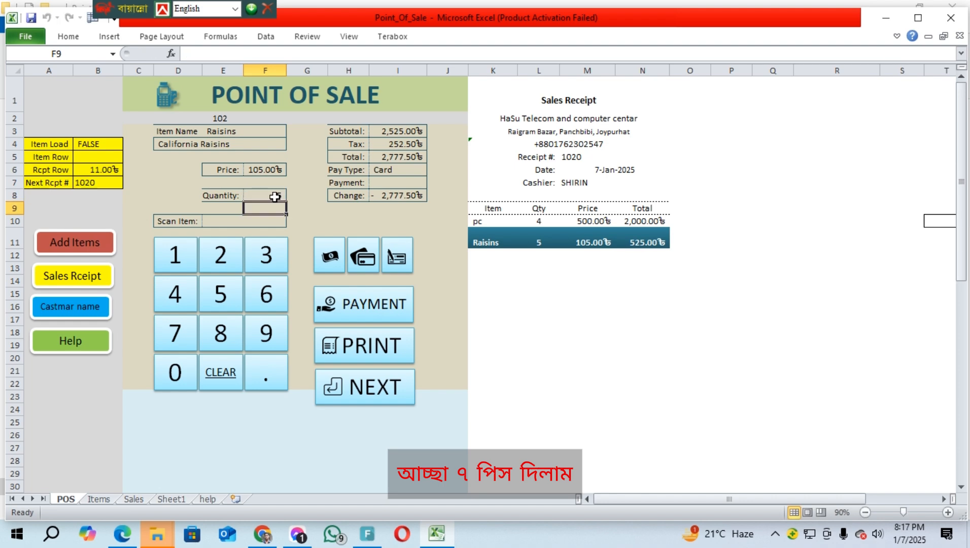
pyautogui.click(230, 221)
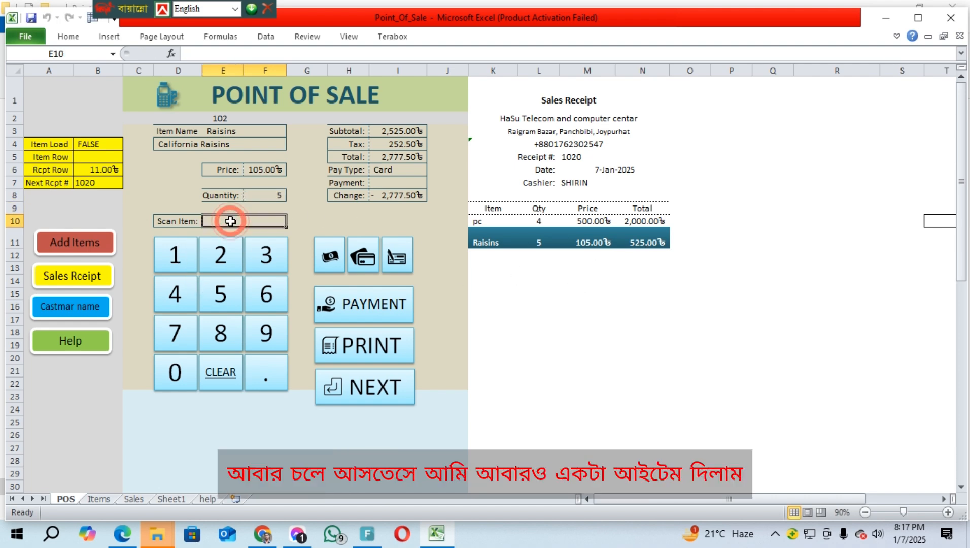
# Check prices on the Items sheet, then return to the point of sale sheet
pyautogui.click(76, 279)
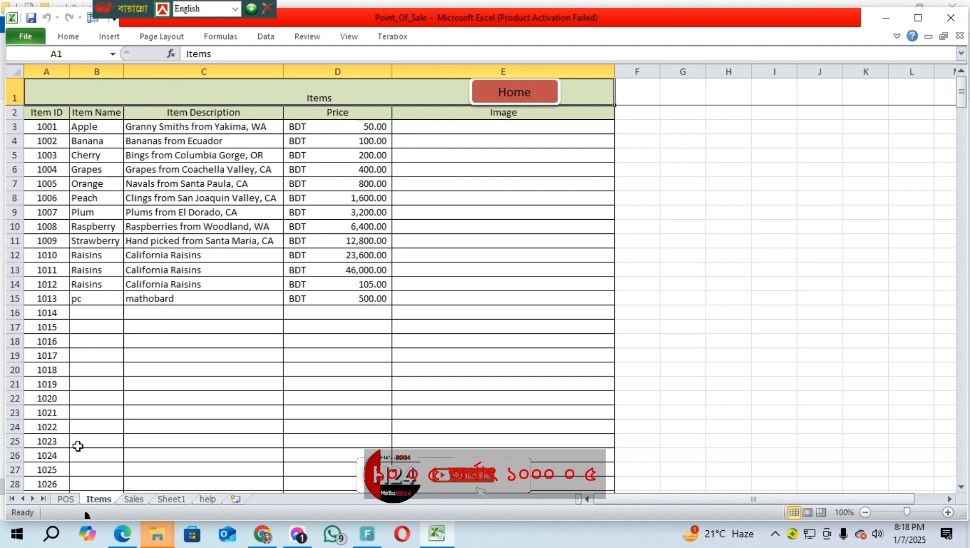
pyautogui.click(491, 107)
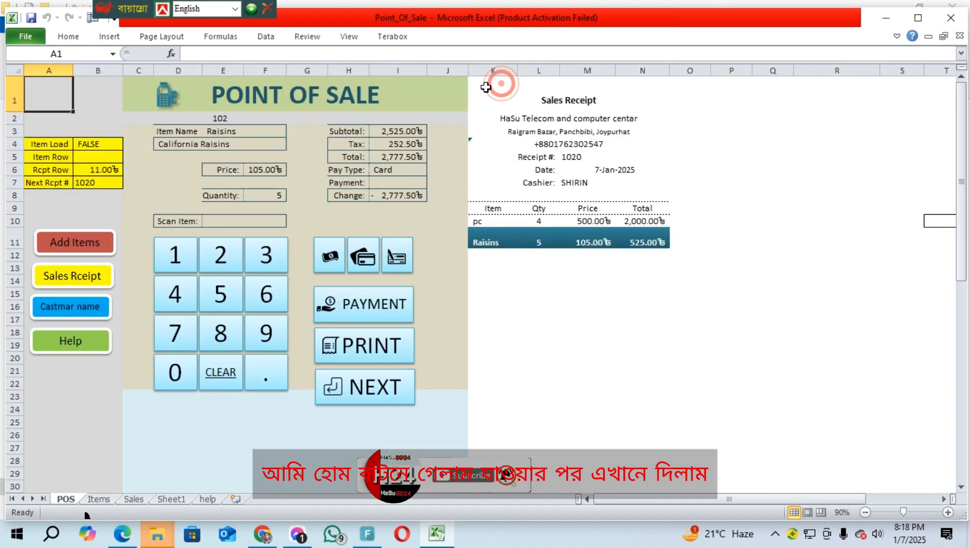
pyautogui.click(233, 221)
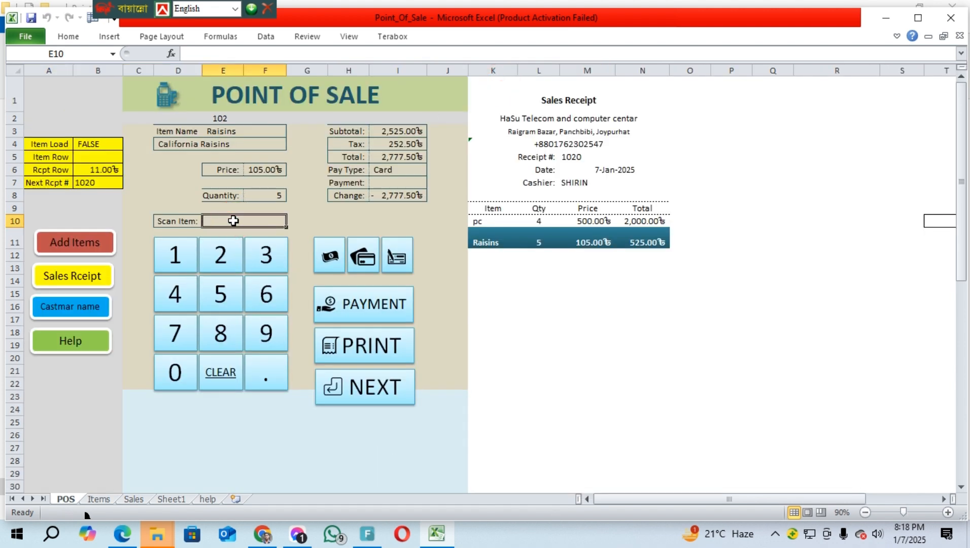
# Scan item 1005 to add Orange and set its quantity to 8
pyautogui.write('1005')
pyautogui.press('Return')
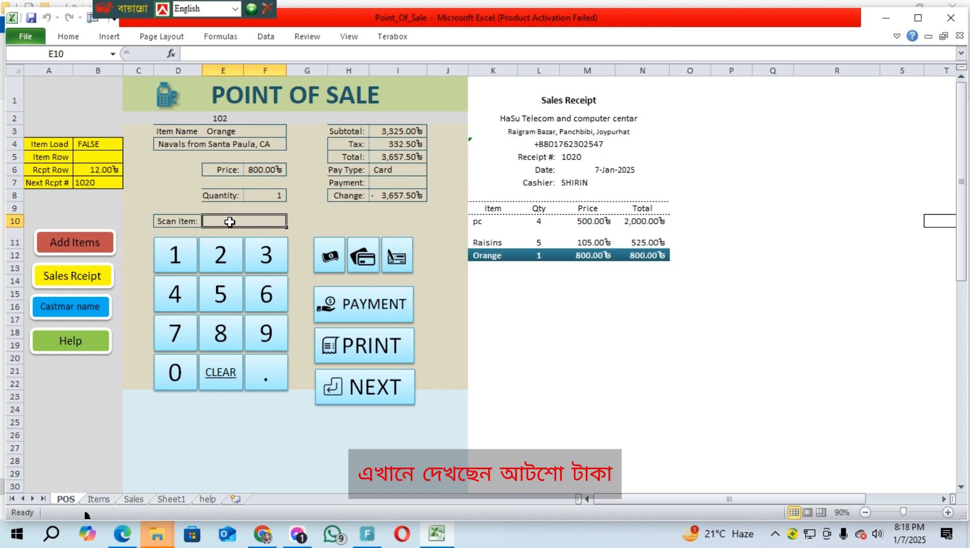
pyautogui.click(269, 199)
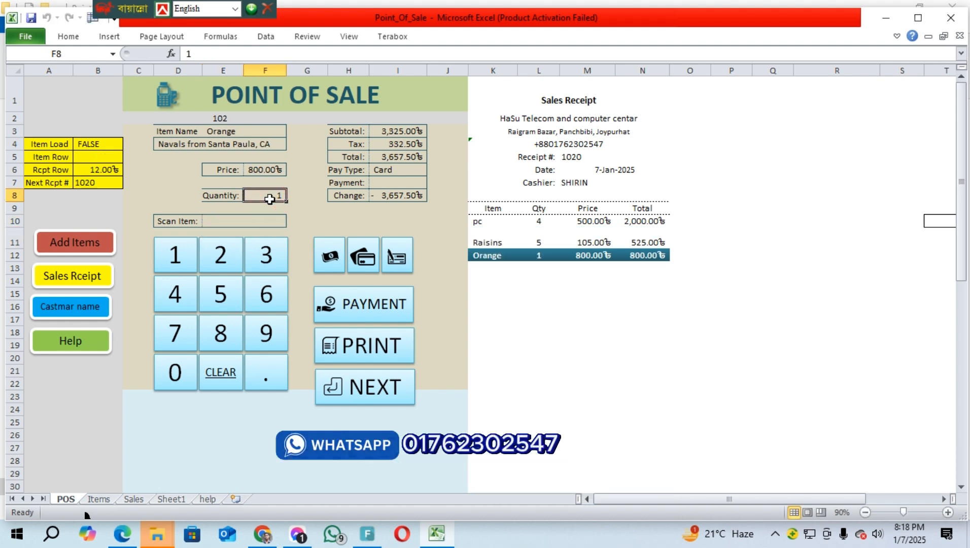
pyautogui.write('8')
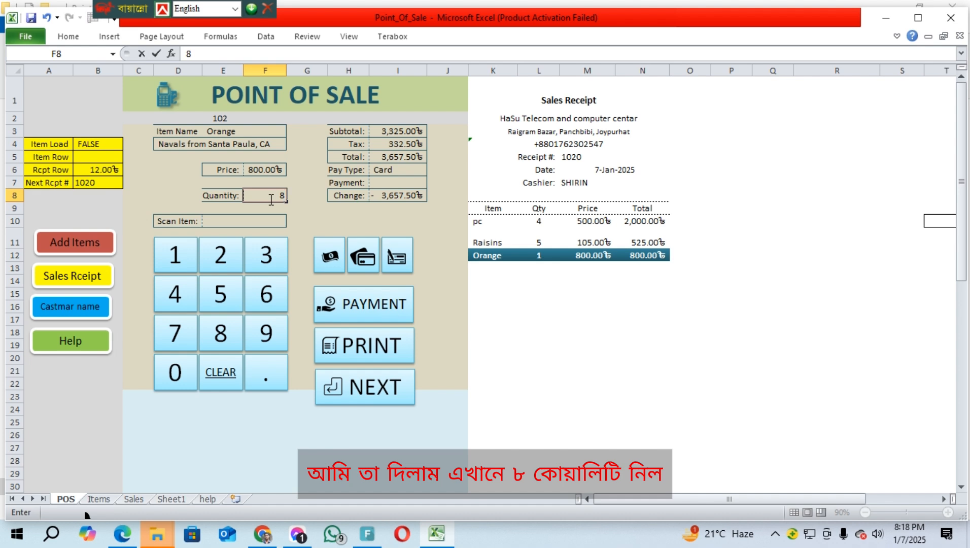
pyautogui.press('Return')
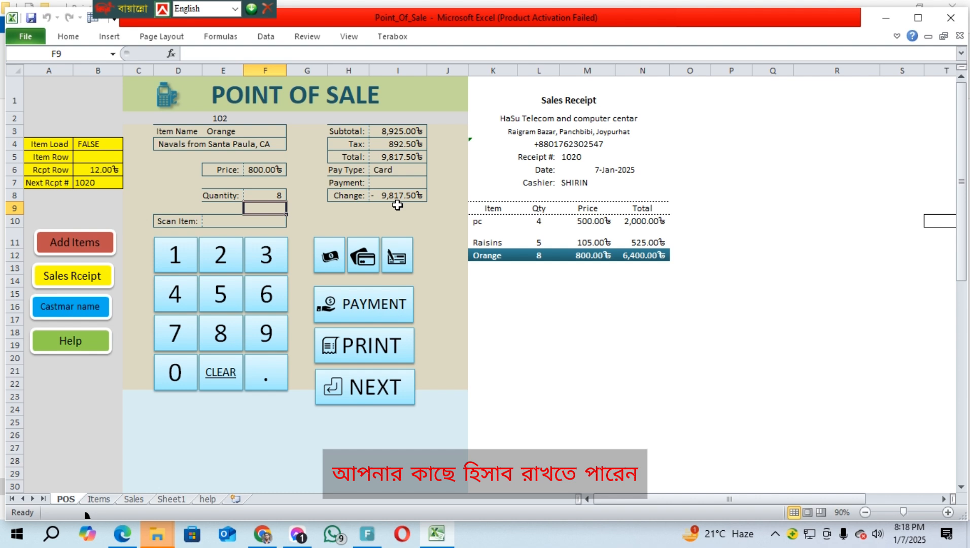
# Switch the pay type to Cash and enter a payment of 9817.50
pyautogui.click(332, 261)
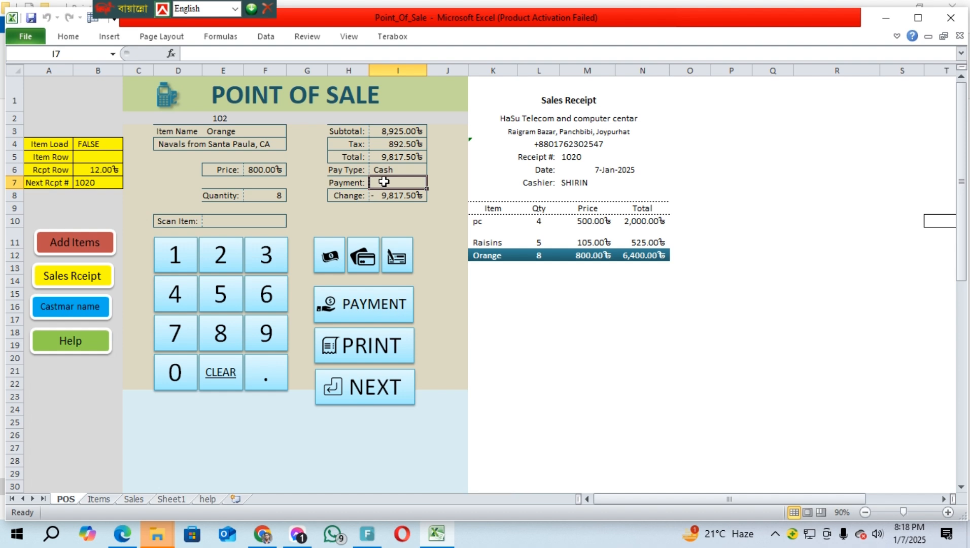
pyautogui.write('1')
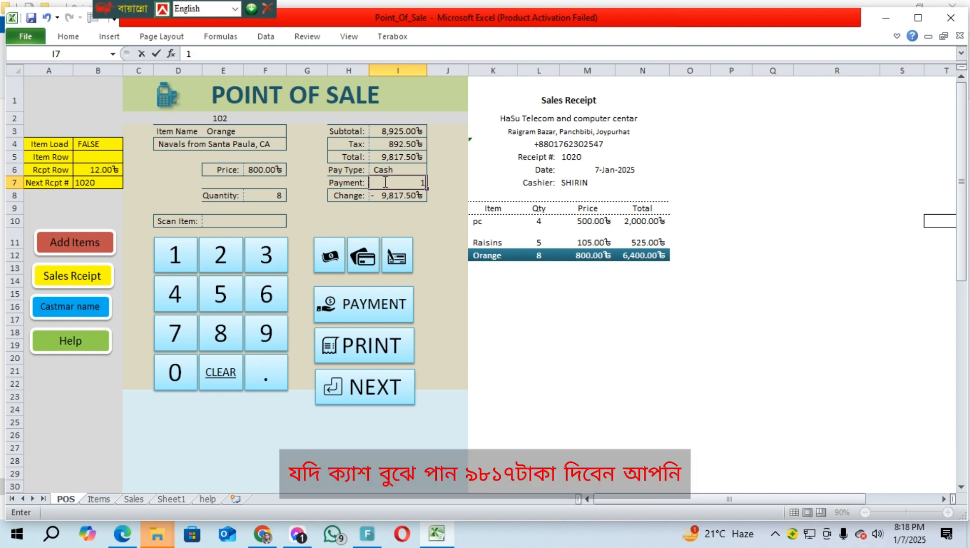
pyautogui.write('98')
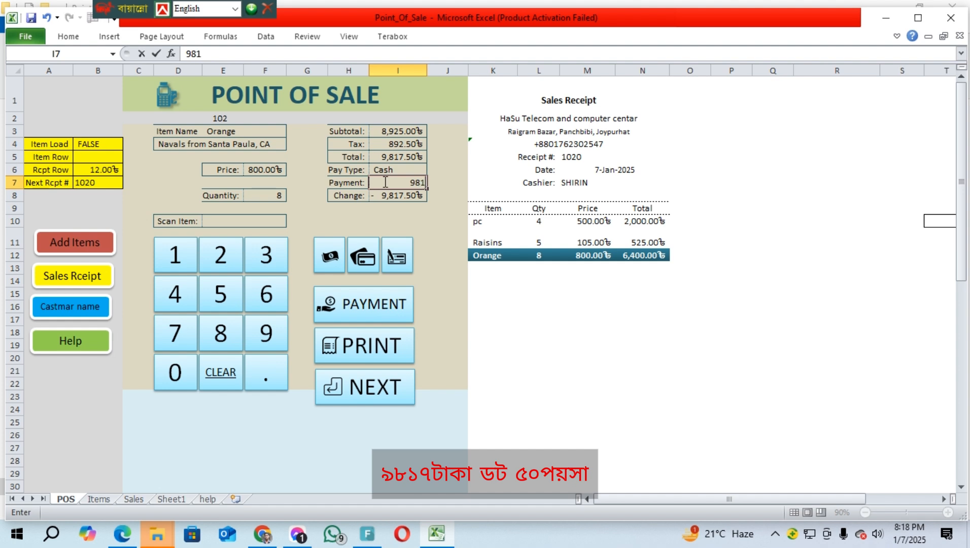
pyautogui.press('BackSpace')
pyautogui.press('BackSpace')
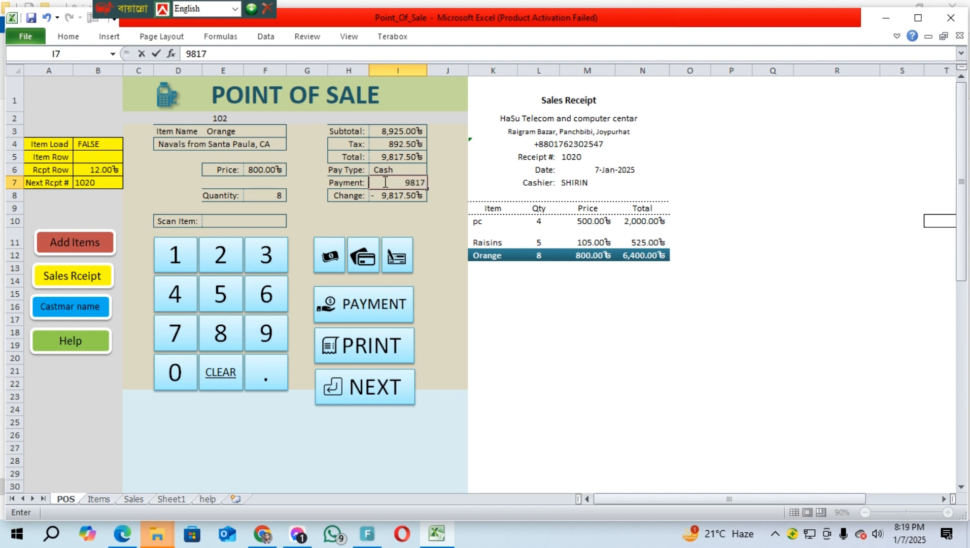
pyautogui.write('.50')
pyautogui.press('Return')
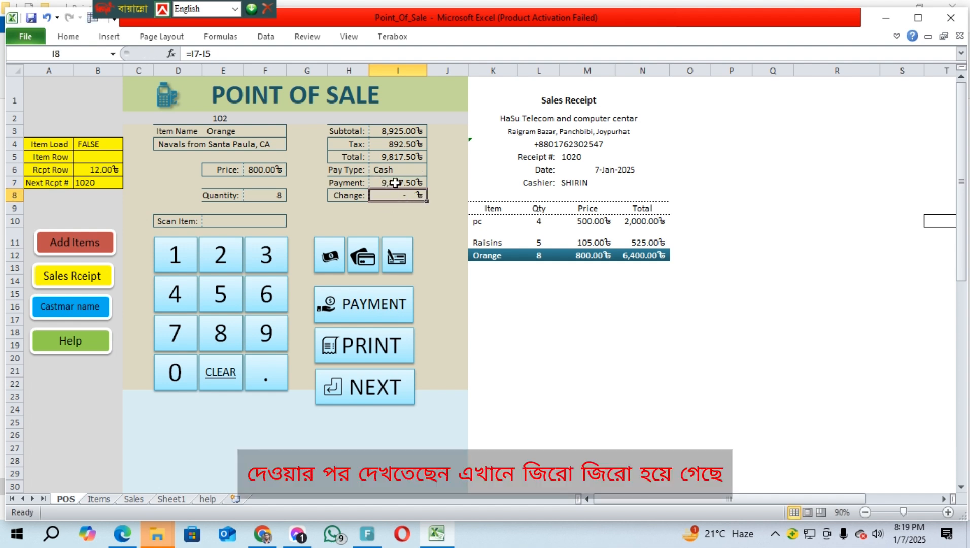
# Try payments of 9817 and 9800 in I7 to check the change
pyautogui.doubleClick(395, 183)
pyautogui.doubleClick(400, 183)
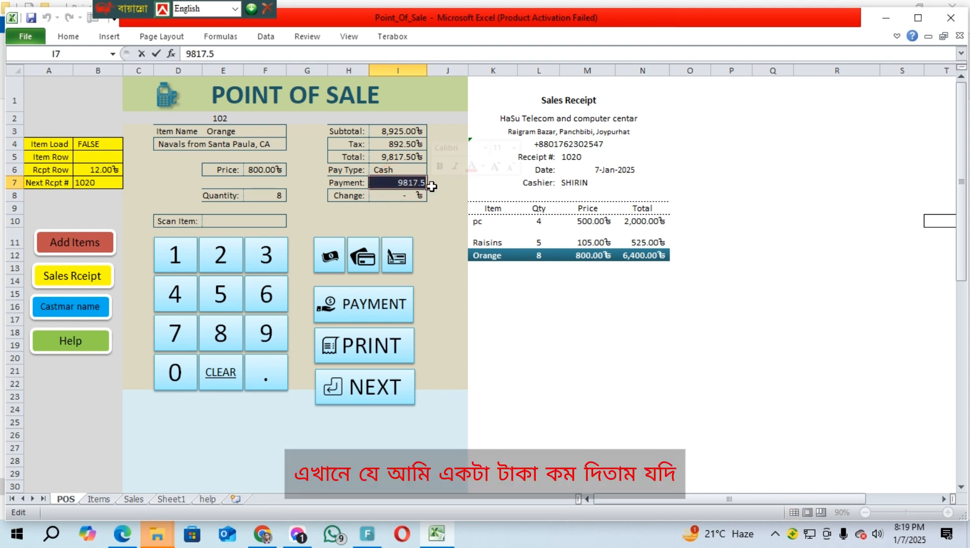
pyautogui.write('98')
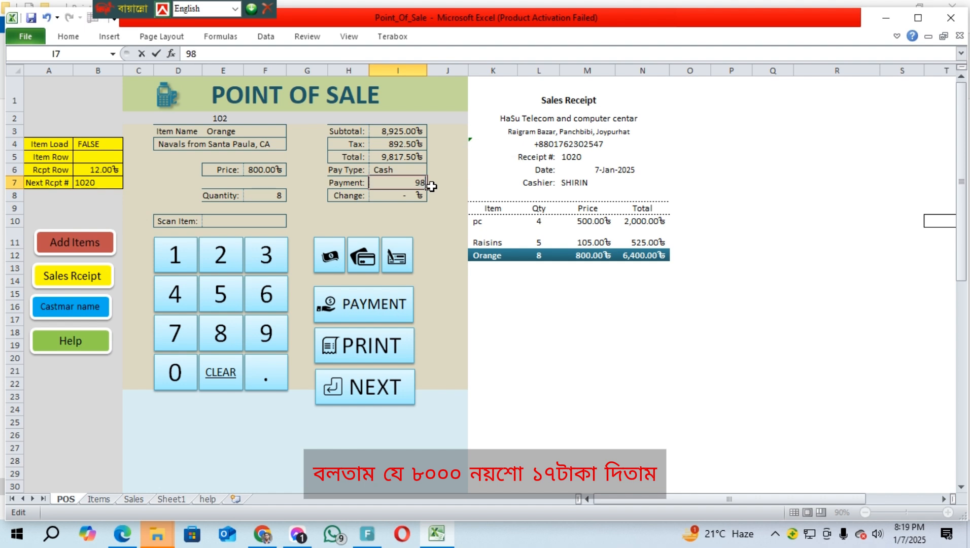
pyautogui.press('Return')
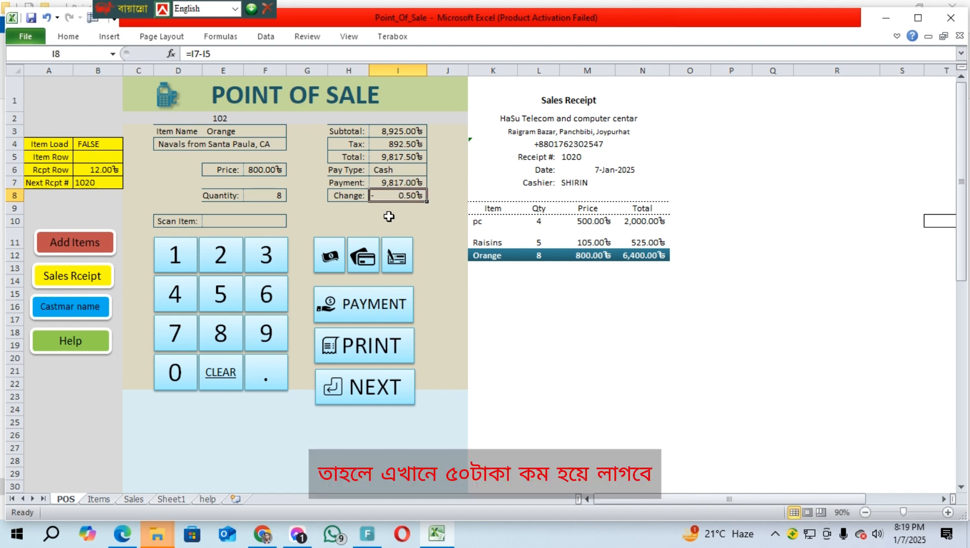
pyautogui.doubleClick(391, 182)
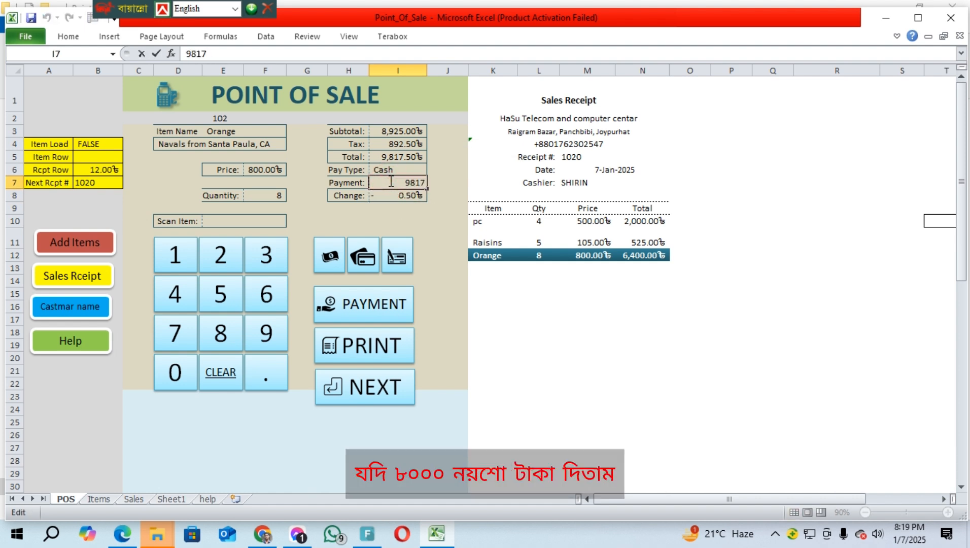
pyautogui.press('Right')
pyautogui.press('Right')
pyautogui.press('Right')
pyautogui.press('BackSpace')
pyautogui.press('BackSpace')
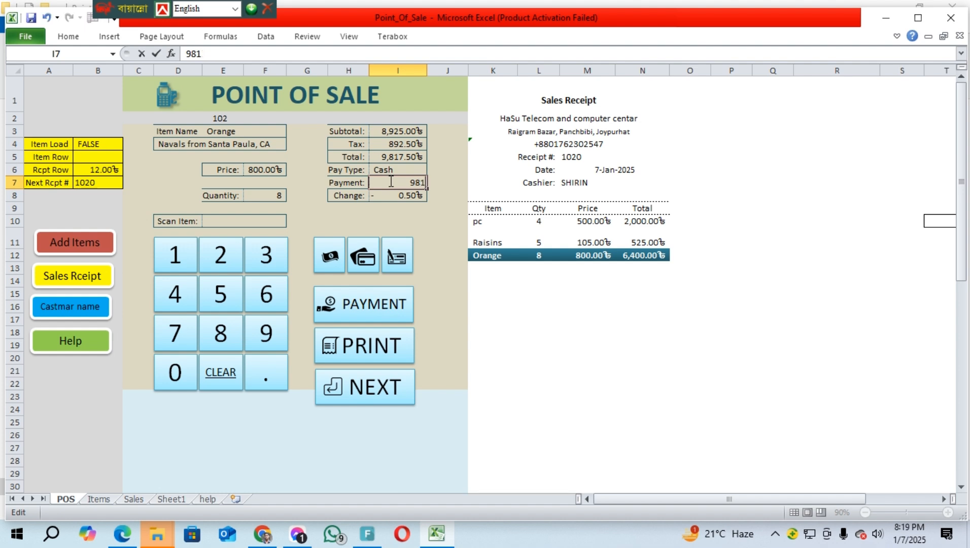
pyautogui.write('00')
pyautogui.press('Return')
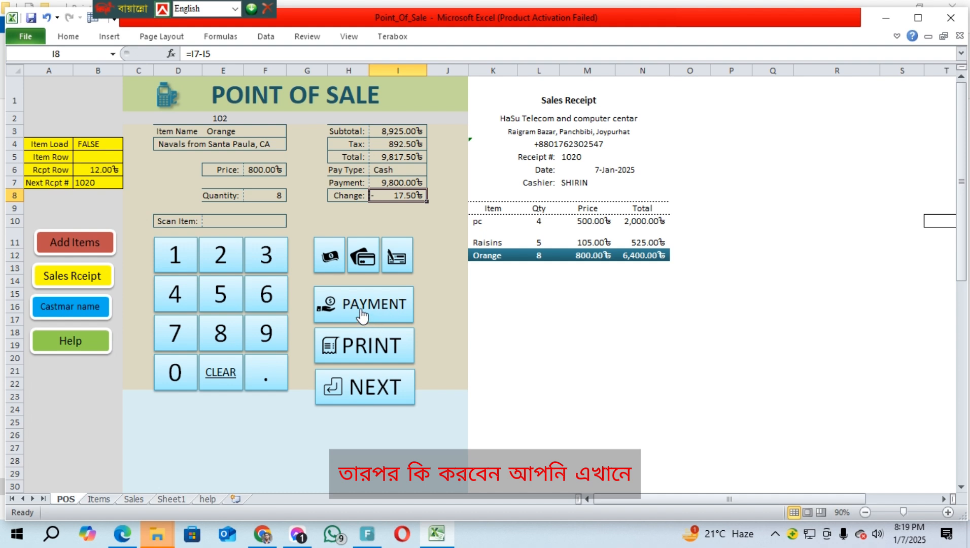
# Enter the full 9,817.50 payment in I7 so the change is zero
pyautogui.click(392, 308)
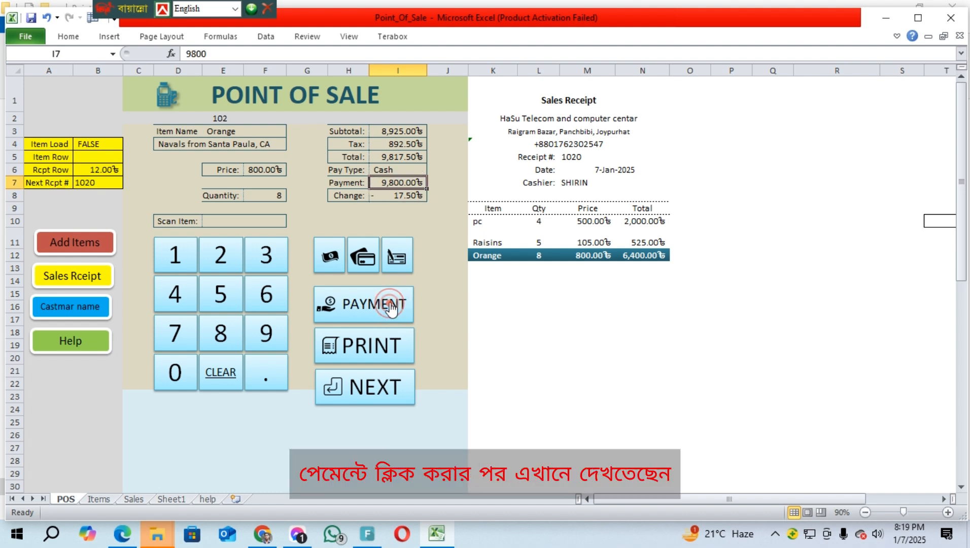
pyautogui.doubleClick(383, 182)
pyautogui.moveTo(380, 182); pyautogui.dragTo(461, 183)
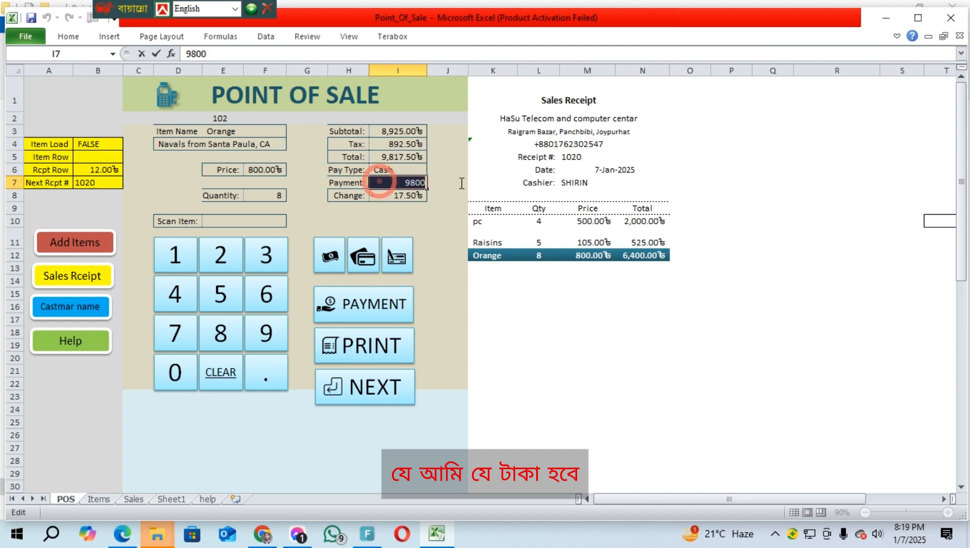
pyautogui.write('9,')
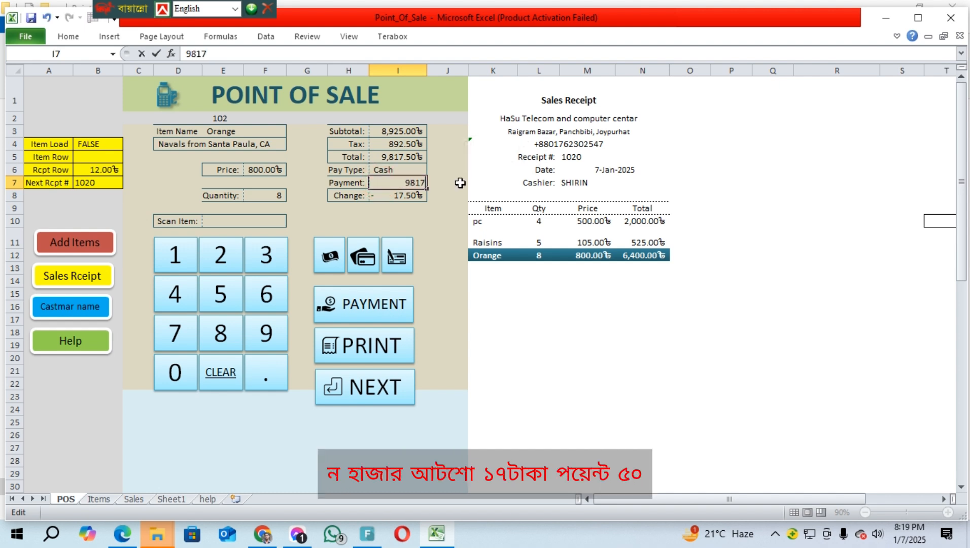
pyautogui.write('817.50')
pyautogui.press('Return')
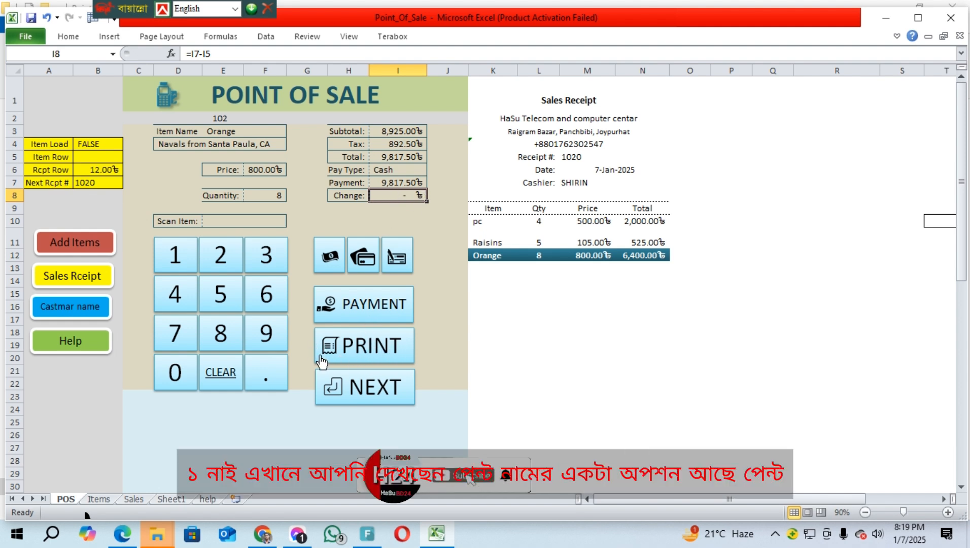
# Print the receipt to a PDF named 'test hasu' on the Desktop
pyautogui.click(378, 344)
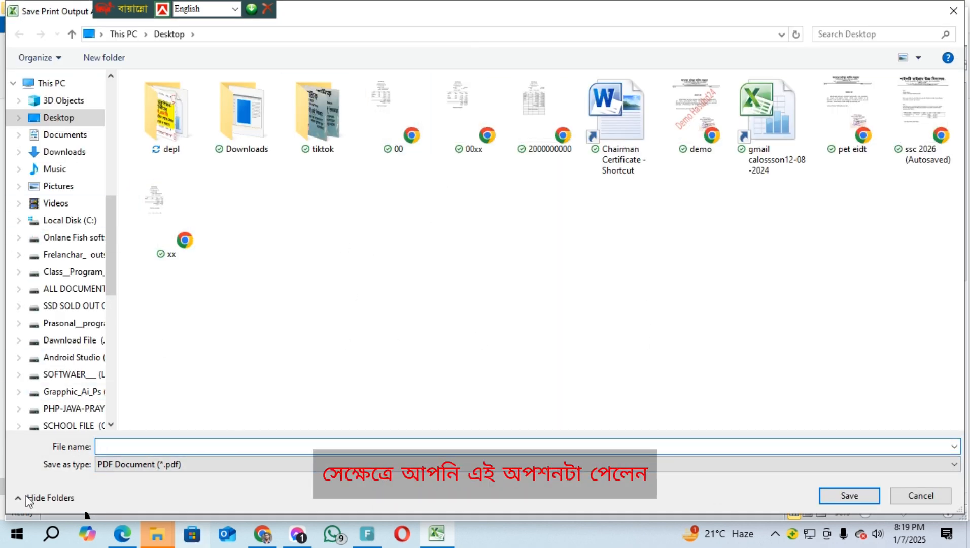
pyautogui.click(173, 446)
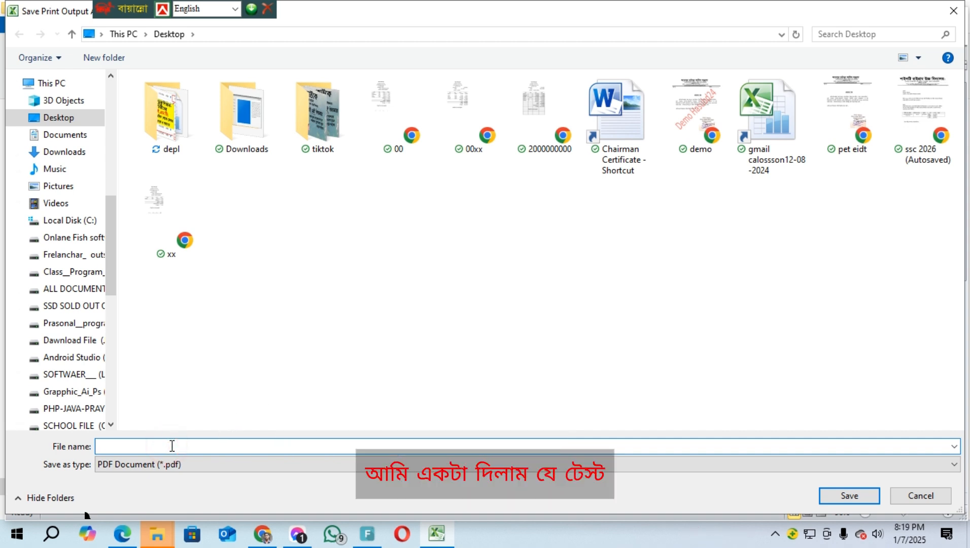
pyautogui.write('test')
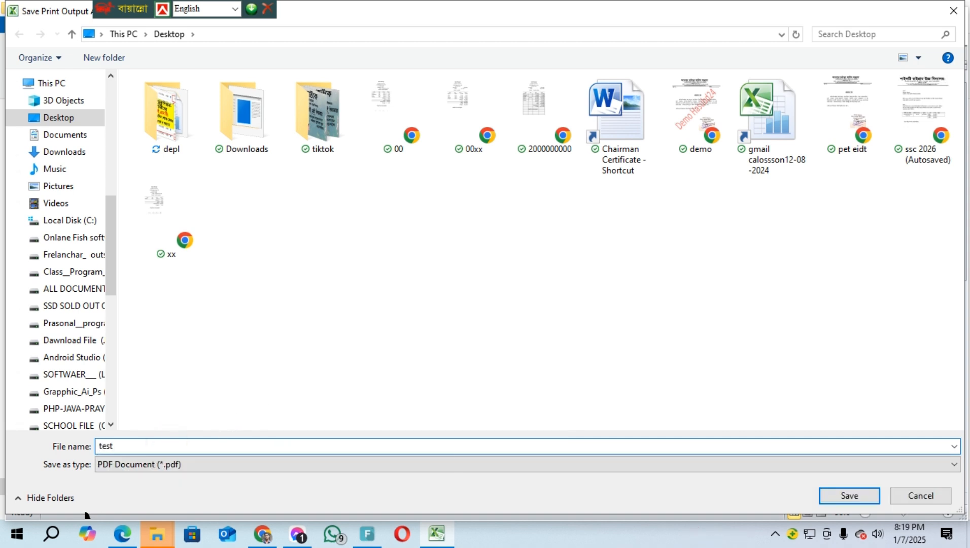
pyautogui.write(' hasu')
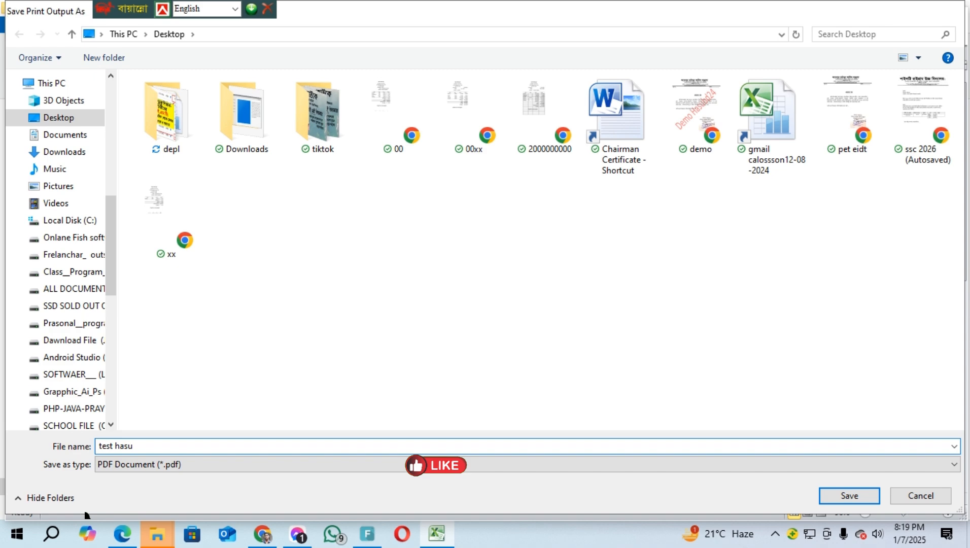
pyautogui.press('Return')
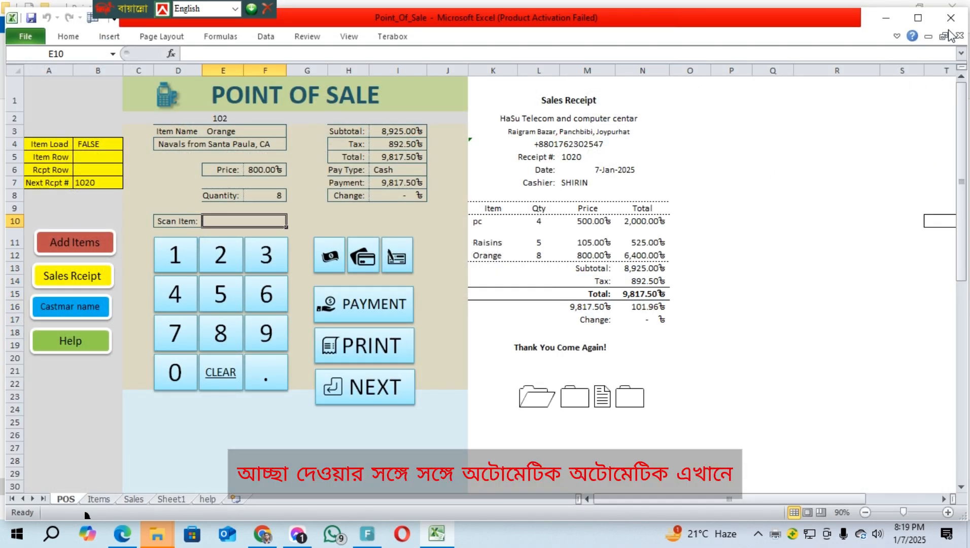
# Minimize Excel, move the test hasu PDF to the desktop's right side, and open it
pyautogui.click(887, 19)
pyautogui.click(889, 8)
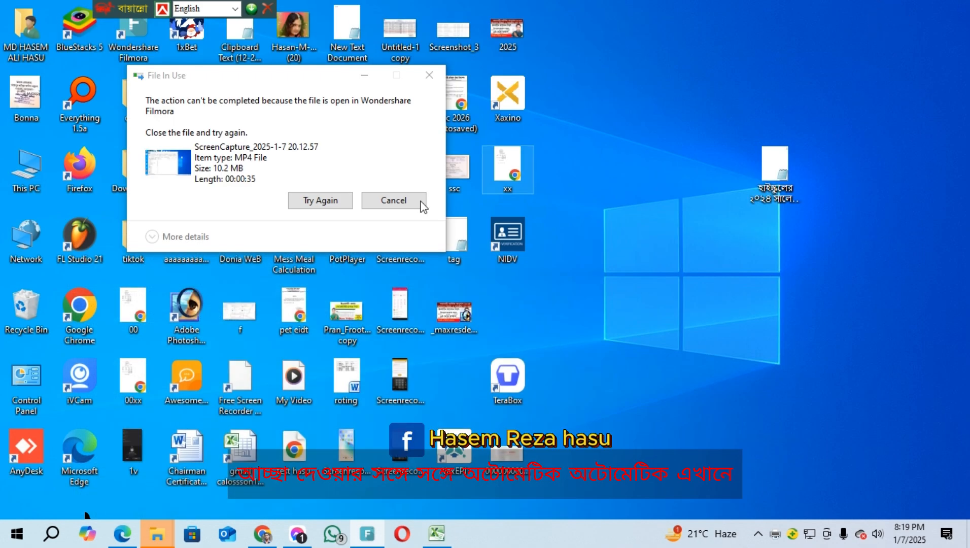
pyautogui.click(392, 200)
pyautogui.click(615, 367)
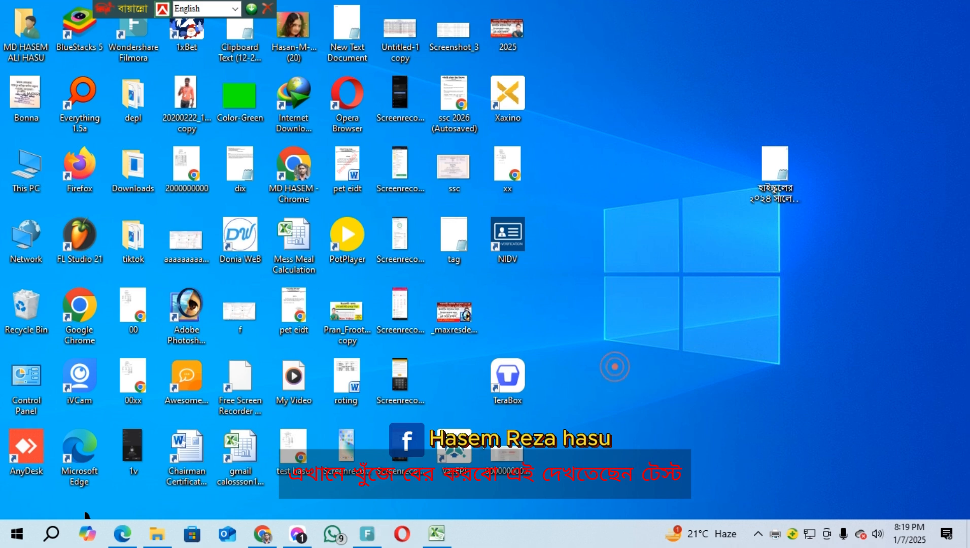
pyautogui.moveTo(294, 449); pyautogui.dragTo(658, 276)
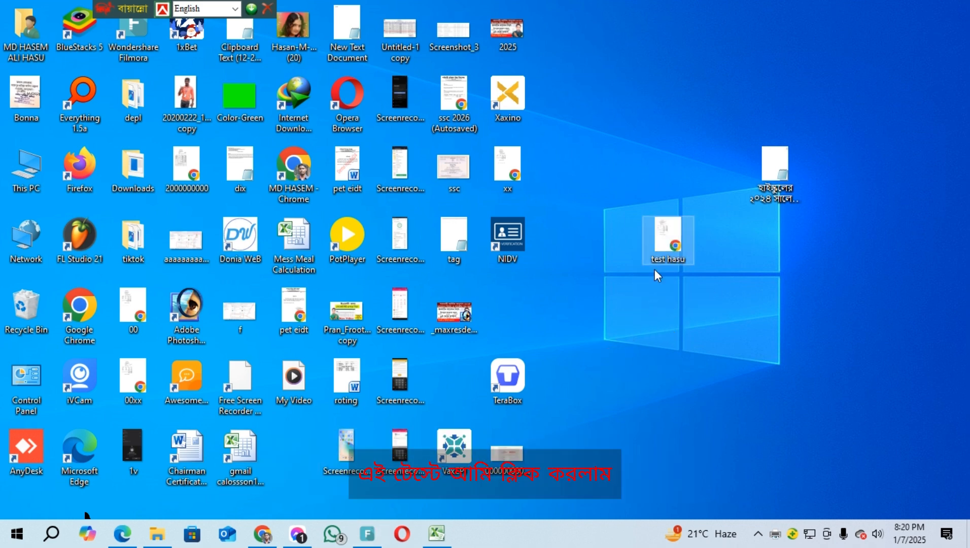
pyautogui.doubleClick(668, 235)
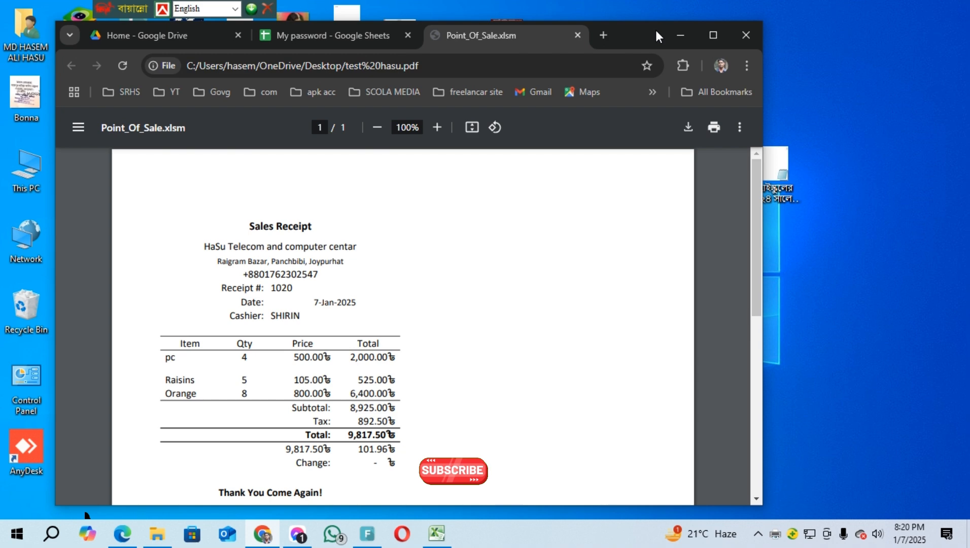
# Maximize the test hasu receipt PDF in Chrome and scroll through it
pyautogui.doubleClick(656, 30)
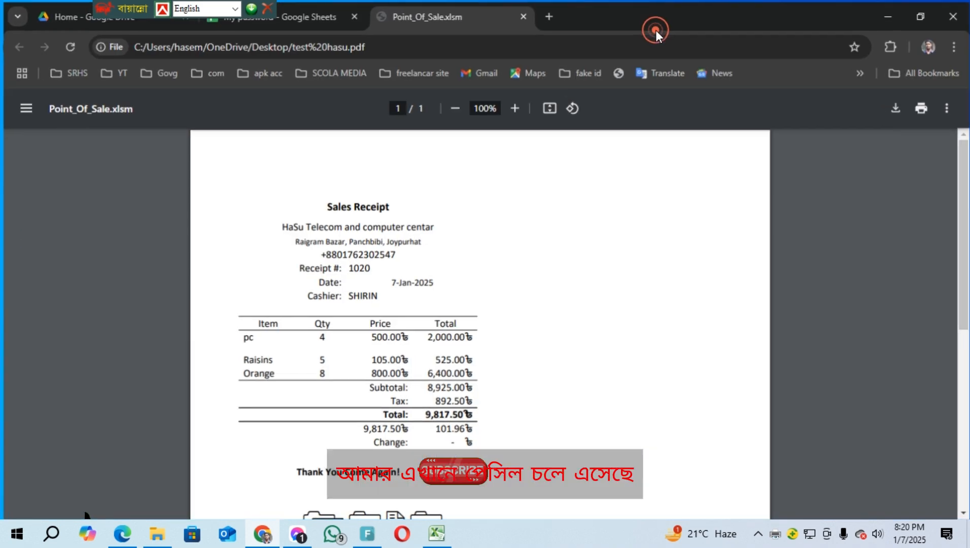
pyautogui.scroll(-7, 552, 305)
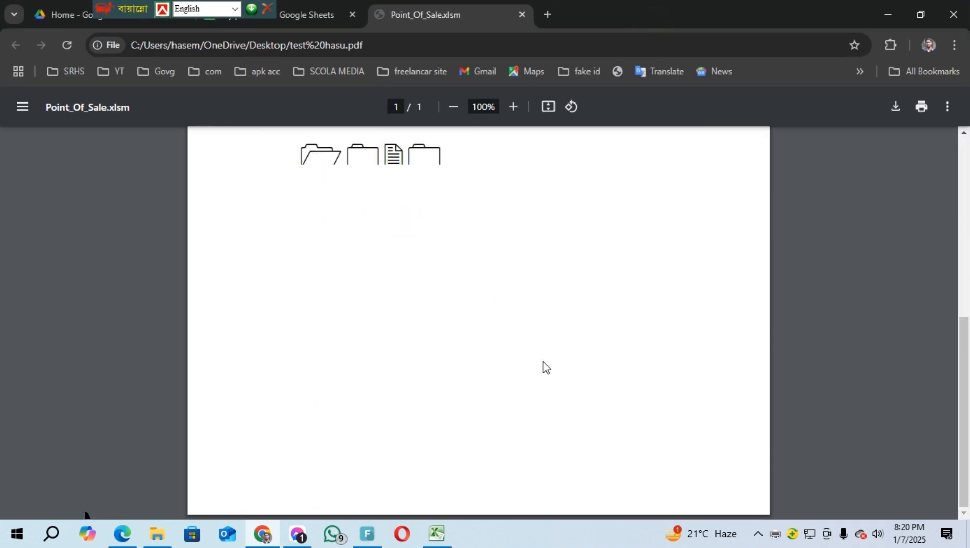
pyautogui.scroll(7, 547, 368)
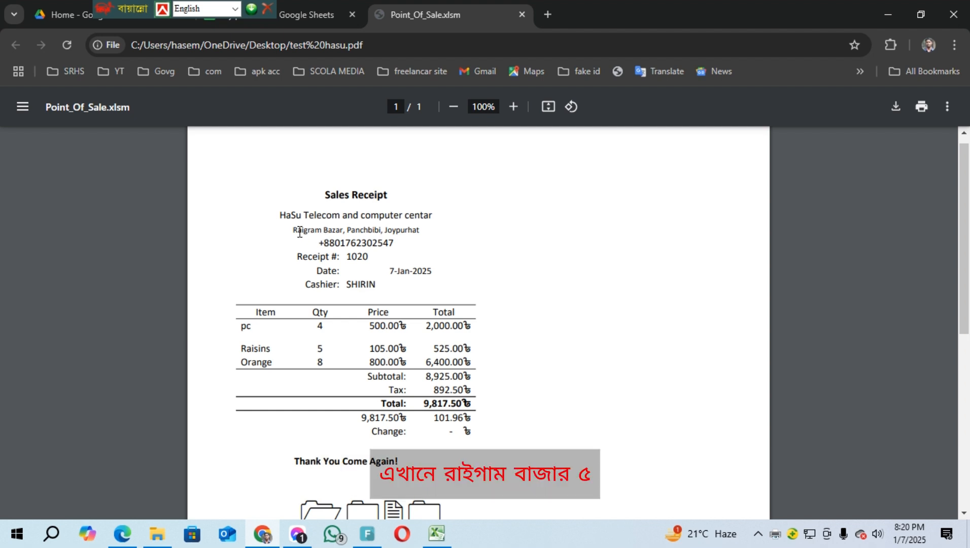
# Highlight the shop phone number, receipt details and date, then minimize Chrome
pyautogui.moveTo(313, 246); pyautogui.dragTo(455, 244)
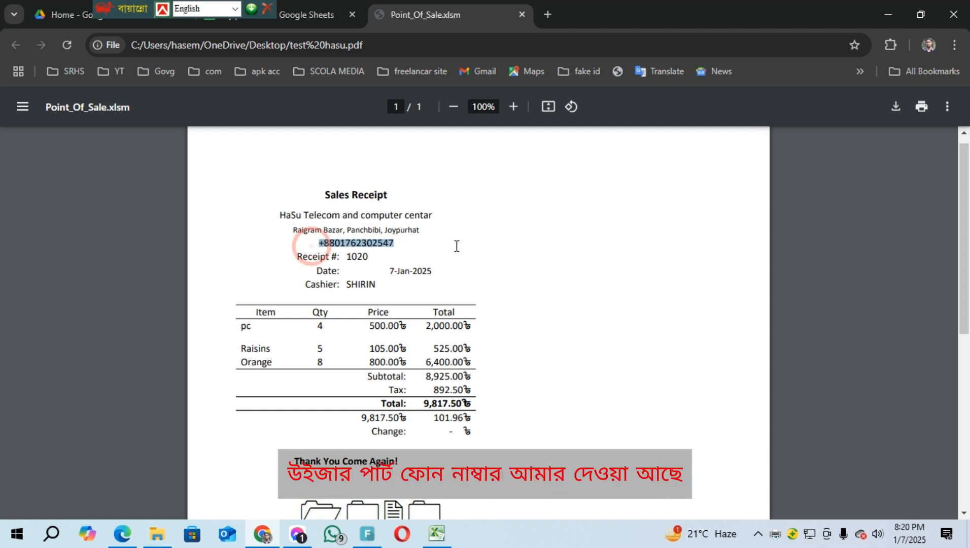
pyautogui.click(335, 259)
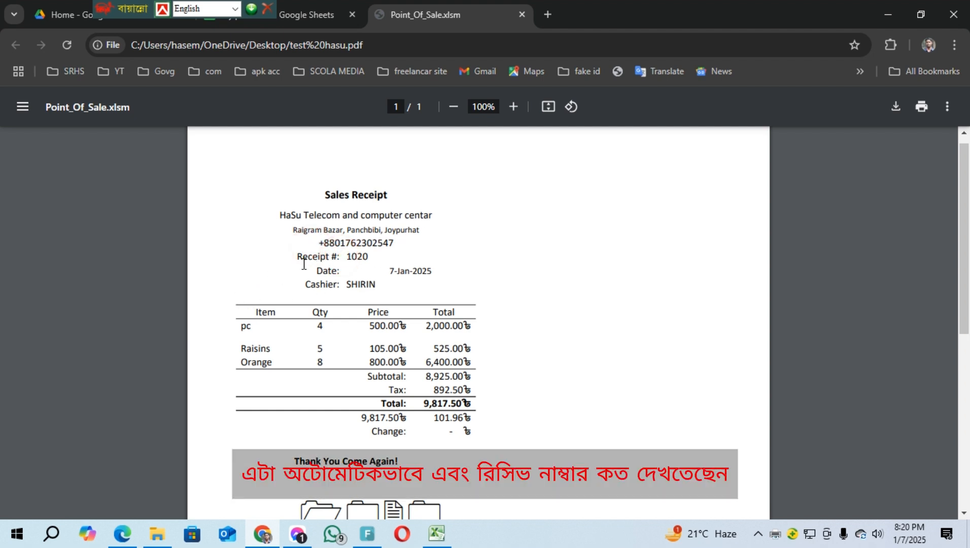
pyautogui.moveTo(300, 262); pyautogui.dragTo(520, 269)
pyautogui.click(523, 259)
pyautogui.moveTo(336, 283); pyautogui.dragTo(411, 282)
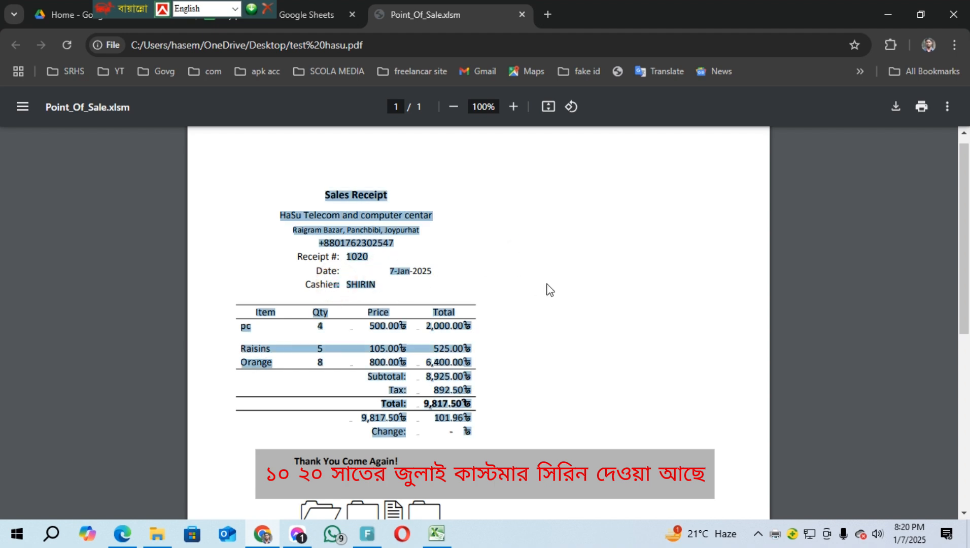
pyautogui.click(550, 290)
pyautogui.click(889, 15)
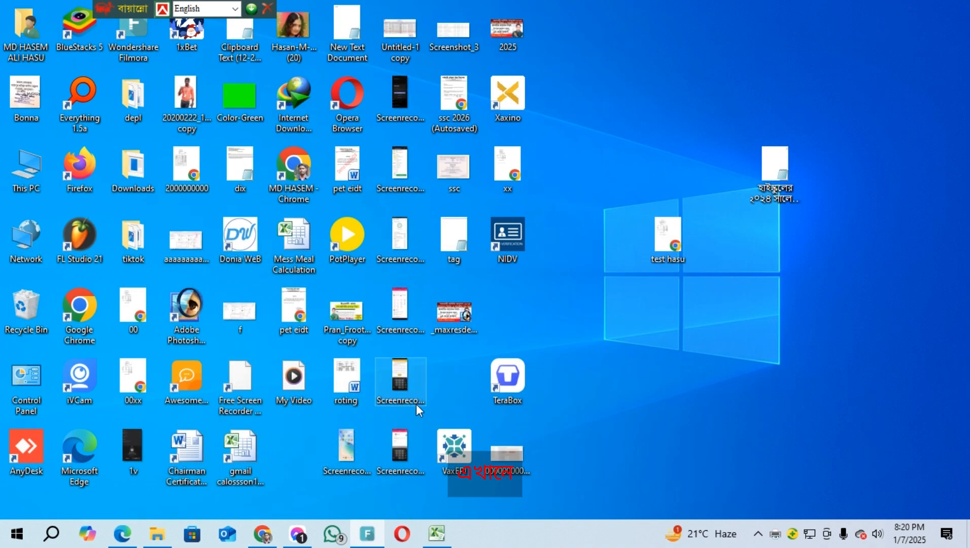
# In Point_Of_Sale, clear the finished sale so receipt 1021 is next, then show Sales History
pyautogui.click(436, 534)
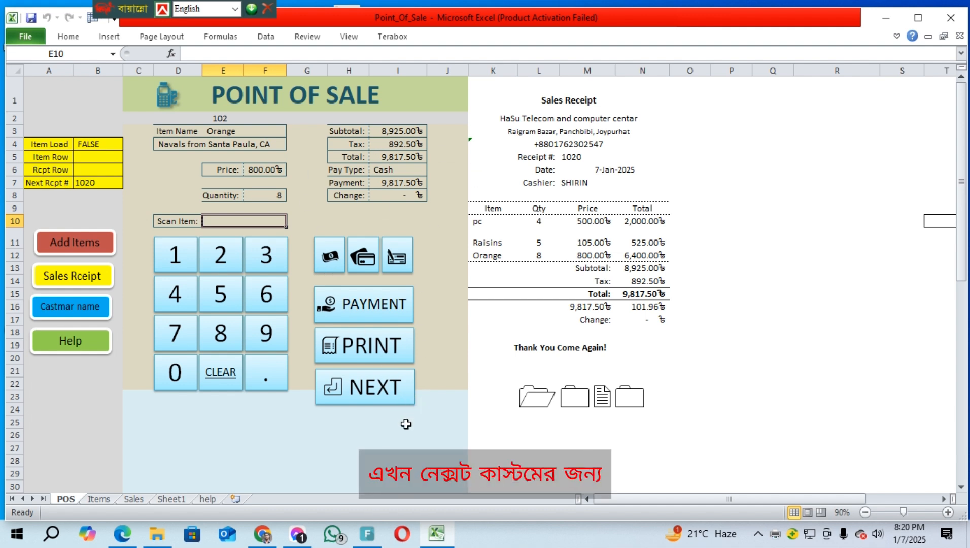
pyautogui.click(370, 386)
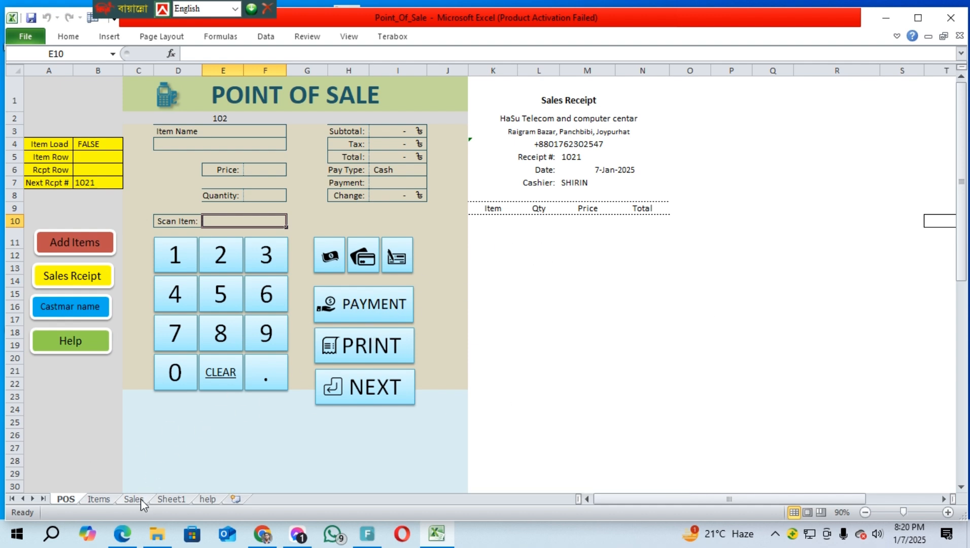
pyautogui.click(85, 275)
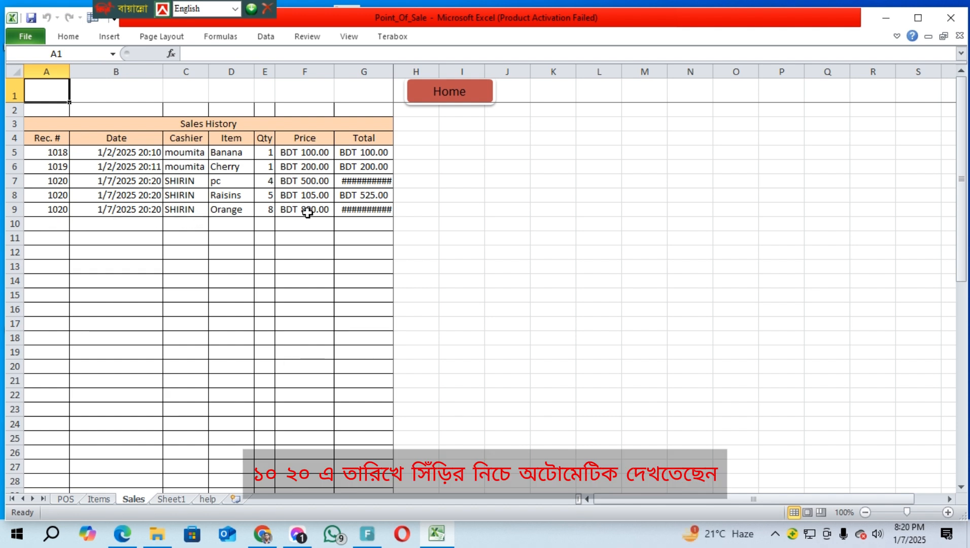
# Widen the Total and Price columns and select receipt 1020's three item rows
pyautogui.moveTo(393, 69); pyautogui.dragTo(453, 72)
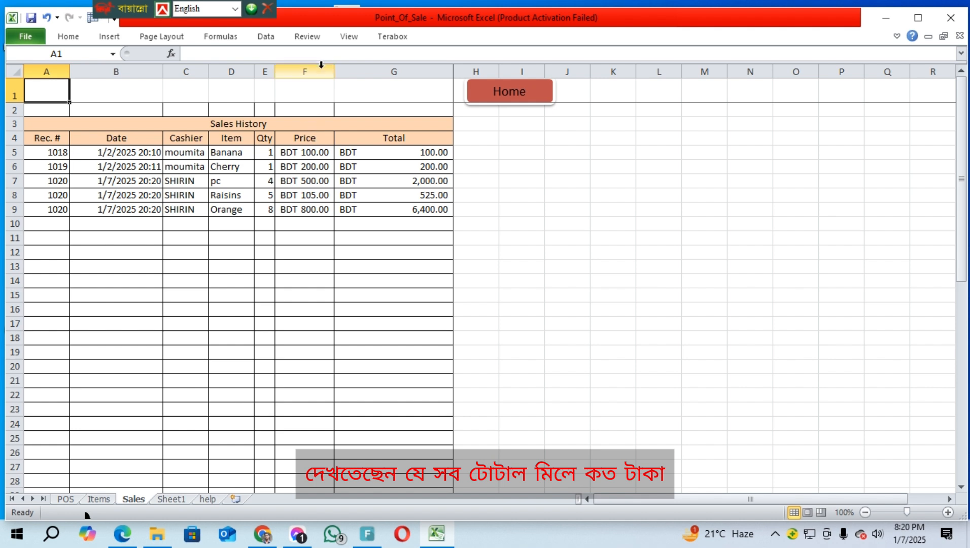
pyautogui.moveTo(334, 70); pyautogui.dragTo(375, 70)
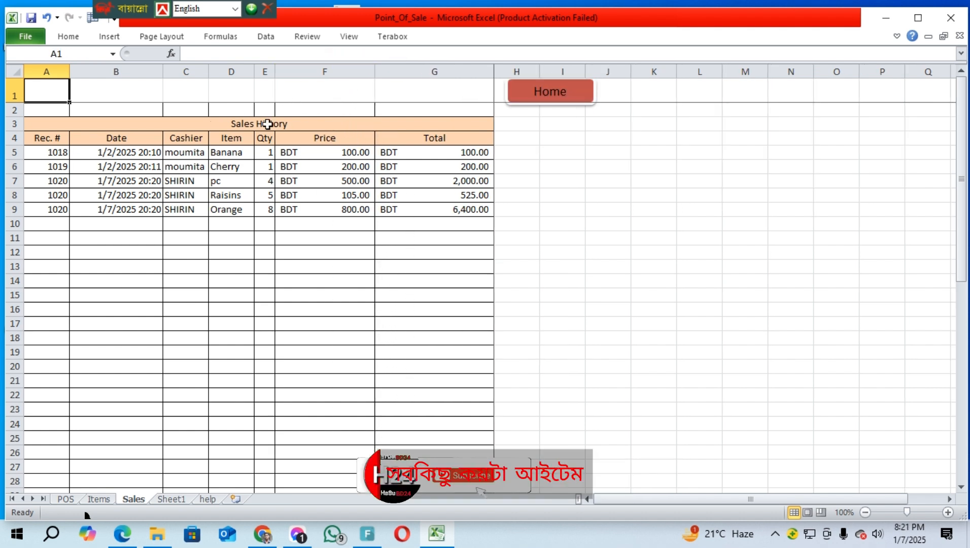
pyautogui.moveTo(245, 214); pyautogui.dragTo(274, 209)
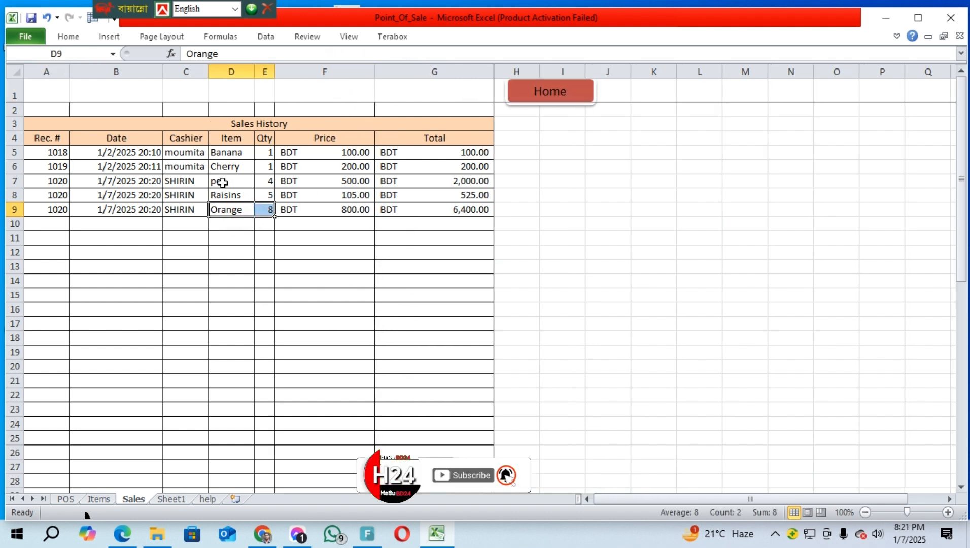
pyautogui.moveTo(218, 182); pyautogui.dragTo(444, 208)
pyautogui.click(528, 251)
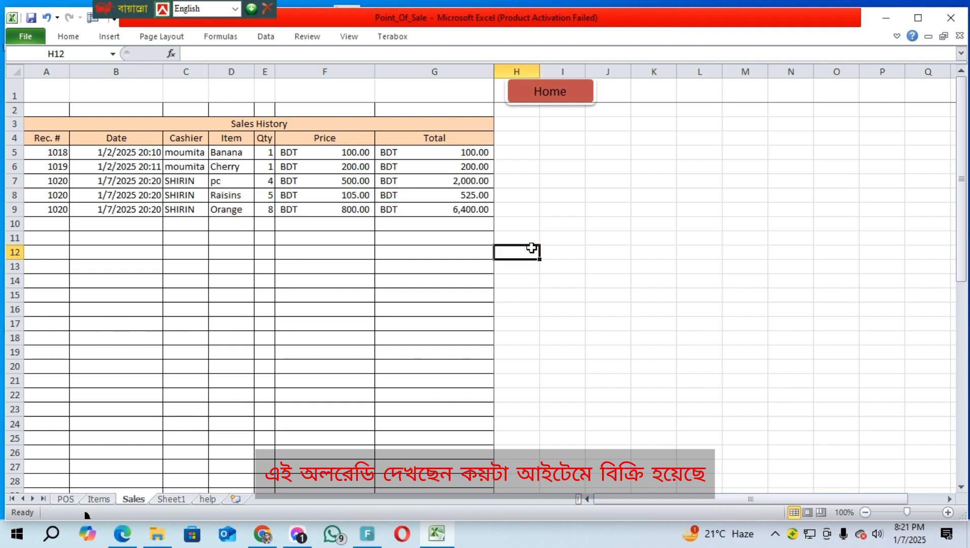
# Check the 2,000.00, 525.00 and 6,400.00 totals, then return to the POS sheet
pyautogui.click(457, 181)
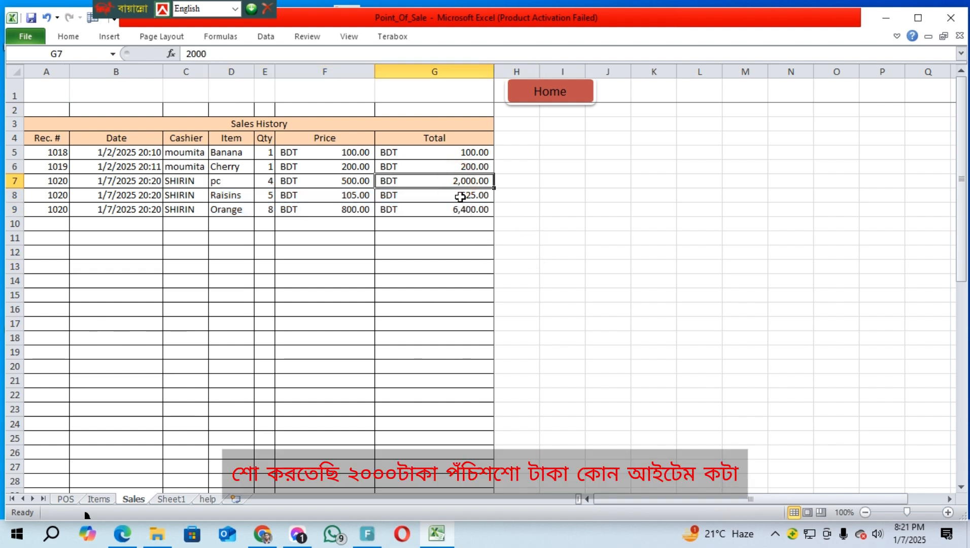
pyautogui.click(461, 195)
pyautogui.click(460, 209)
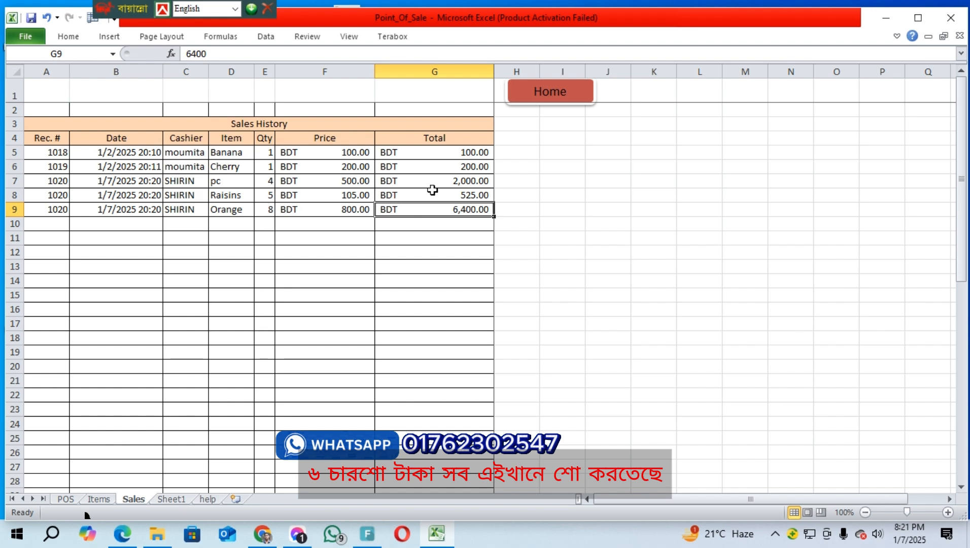
pyautogui.click(548, 96)
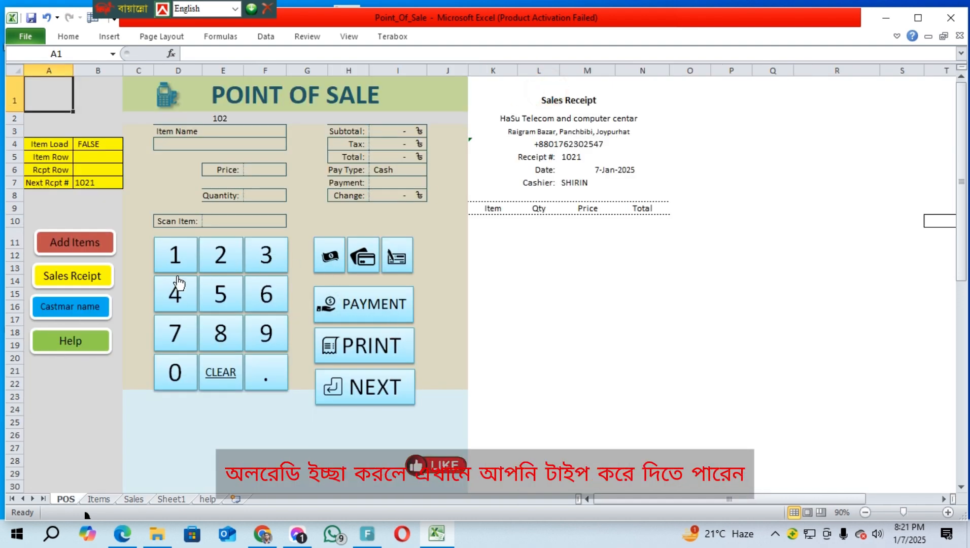
# Inspect the receipt header's shop name, address and phone number cells without changing them
pyautogui.click(223, 221)
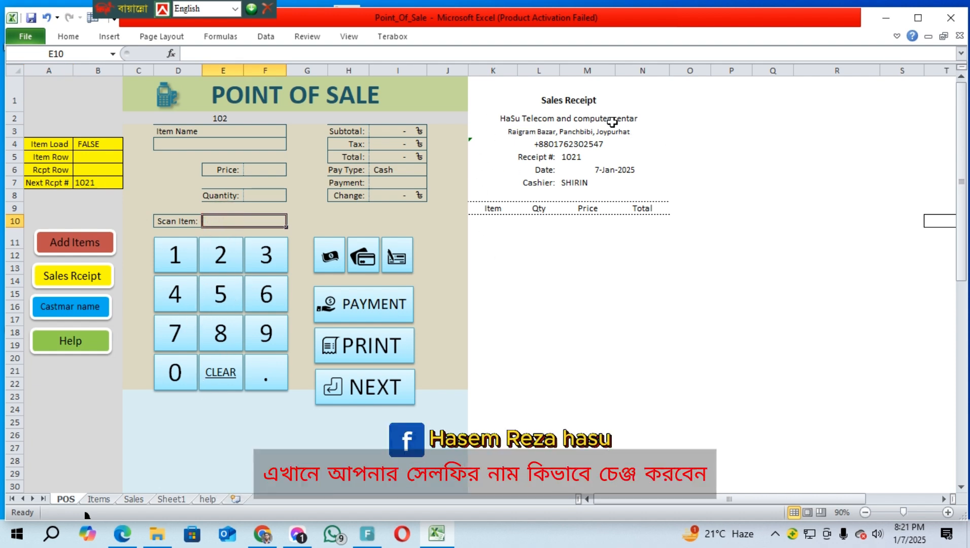
pyautogui.doubleClick(571, 118)
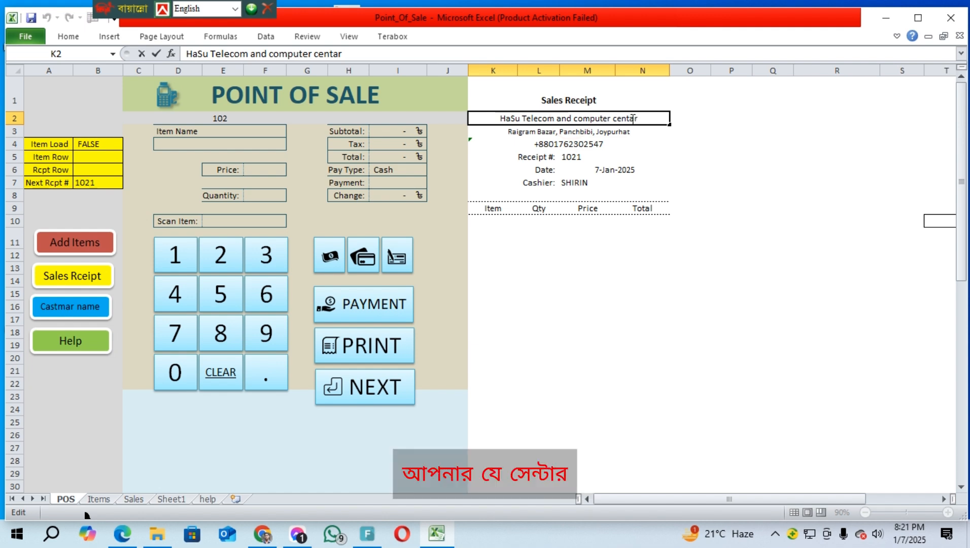
pyautogui.moveTo(636, 119); pyautogui.dragTo(457, 112)
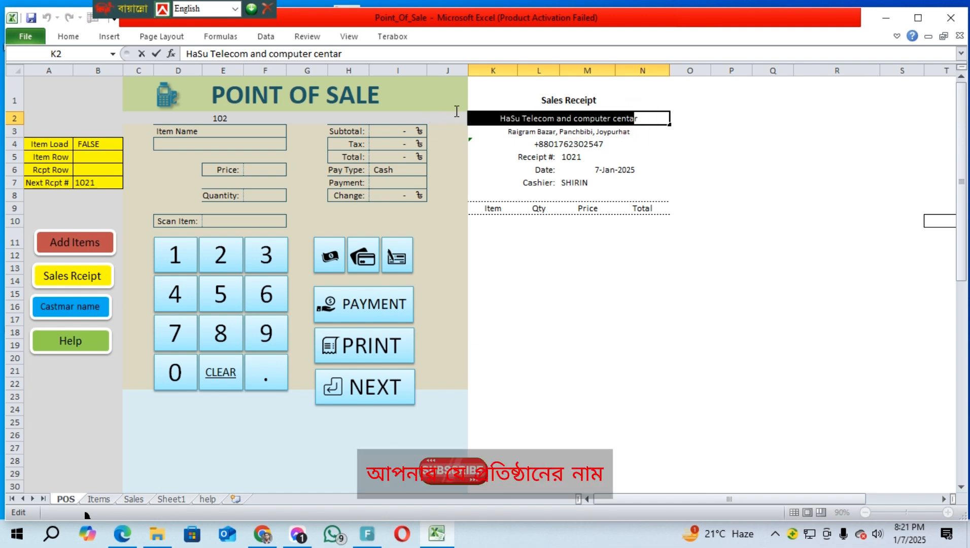
pyautogui.press('Escape')
pyautogui.click(785, 214)
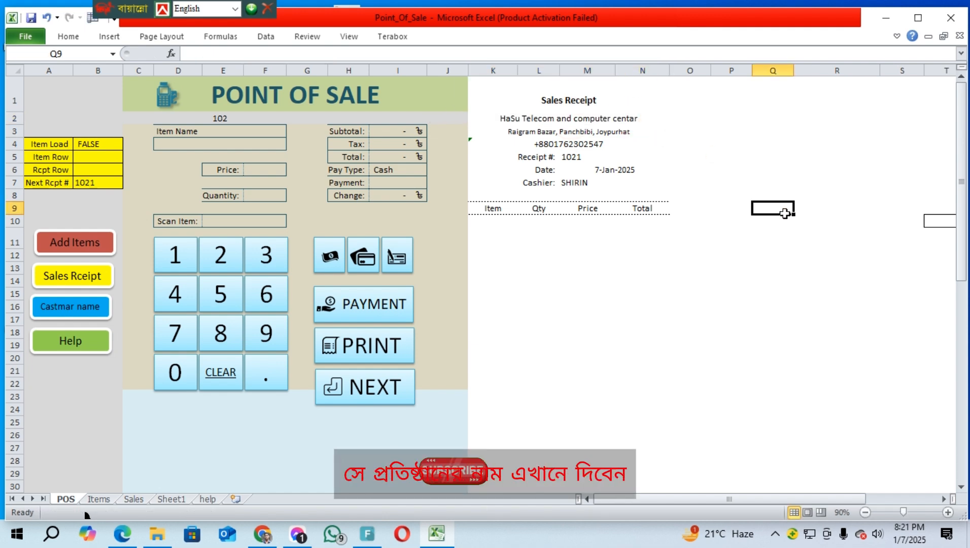
pyautogui.click(592, 133)
pyautogui.click(770, 170)
pyautogui.click(599, 148)
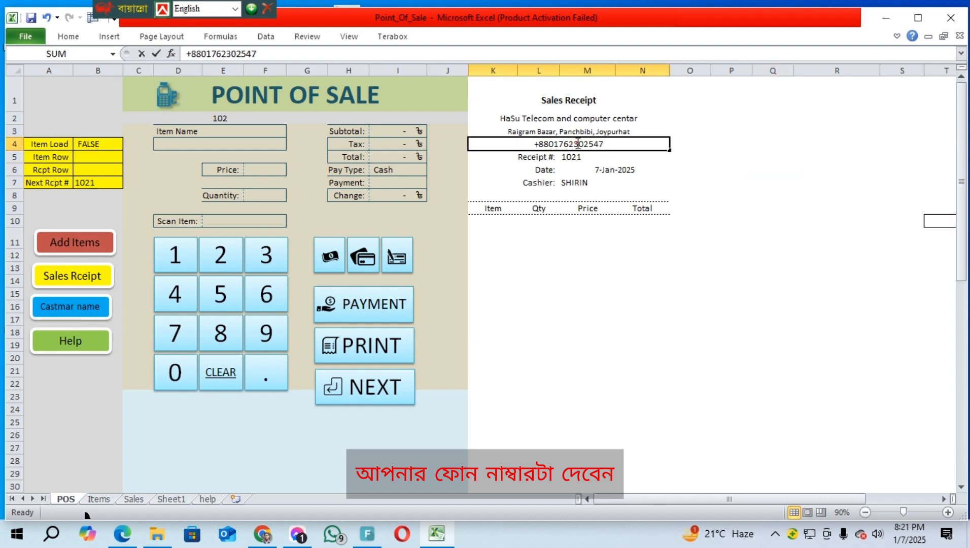
pyautogui.click(906, 243)
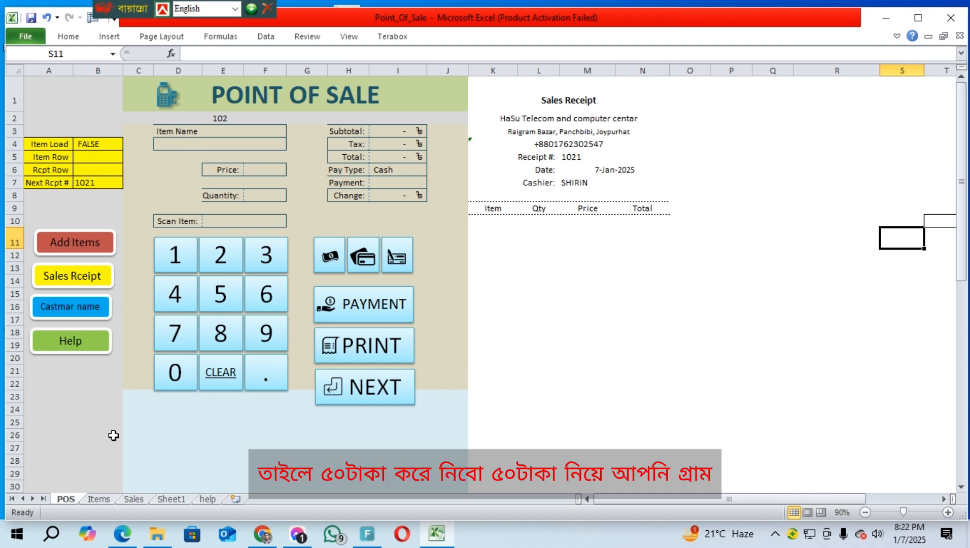
# Save and close the Point_Of_Sale workbook, then go to the Point_Of_Sale folder in Explorer
pyautogui.click(951, 22)
pyautogui.click(416, 282)
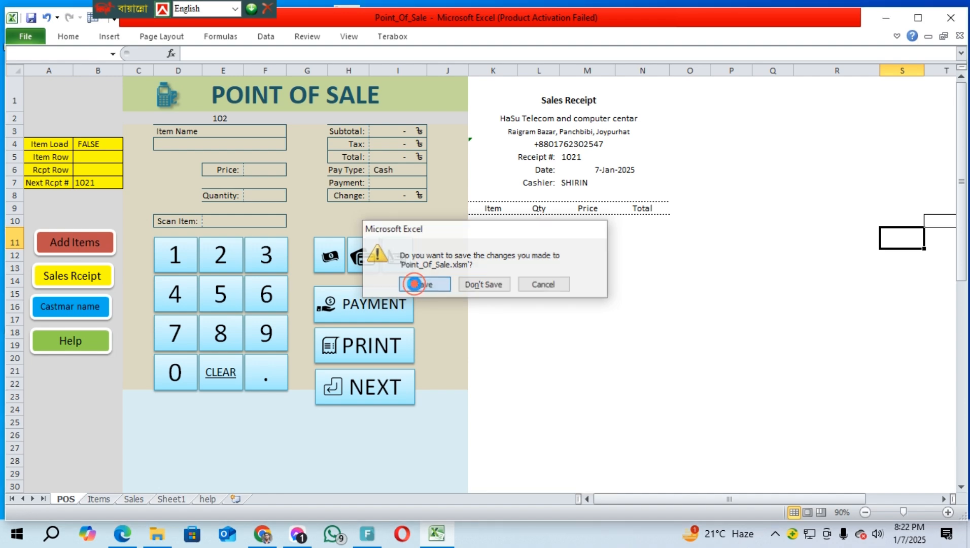
pyautogui.click(299, 111)
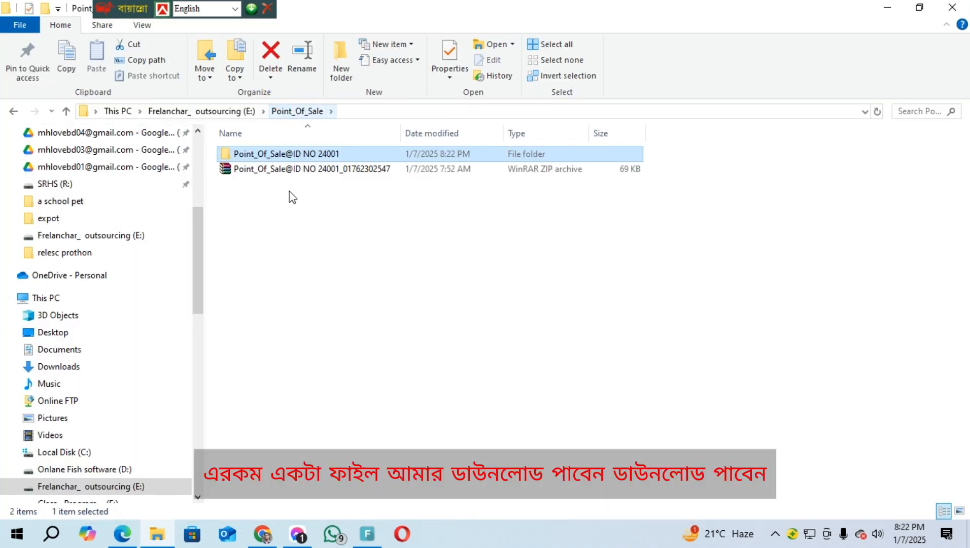
# Extract the Point_Of_Sale ZIP archive into its own folder with WinRAR
pyautogui.click(321, 172)
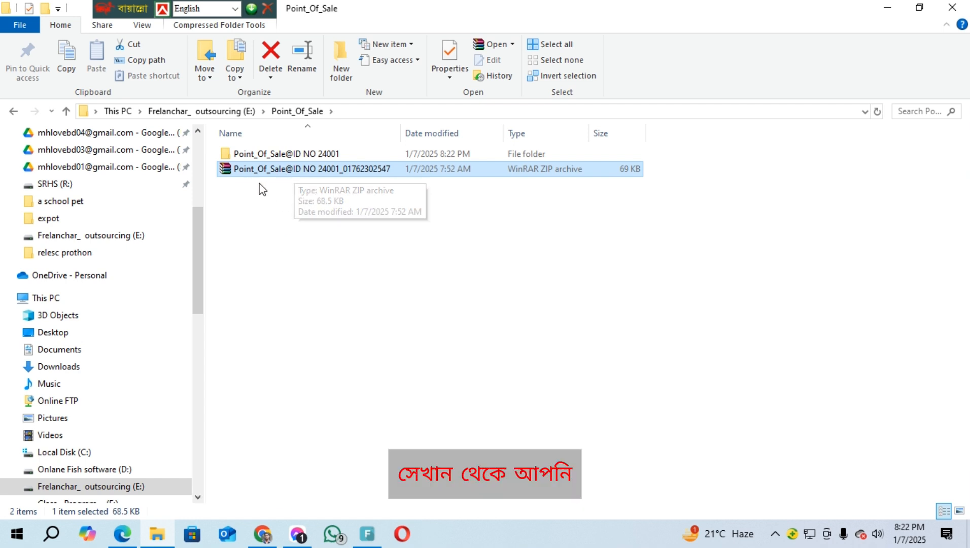
pyautogui.rightClick(352, 170)
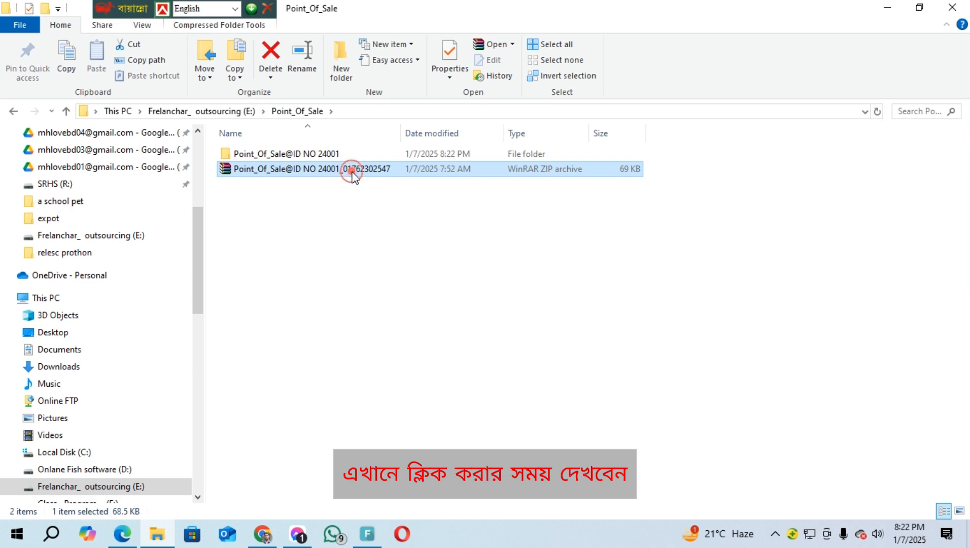
pyautogui.click(428, 256)
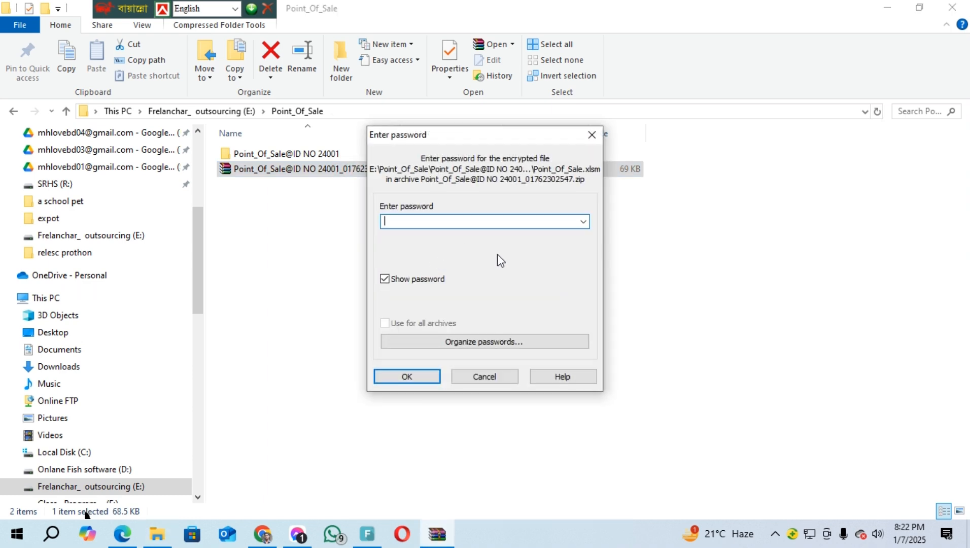
pyautogui.moveTo(474, 137); pyautogui.dragTo(492, 154)
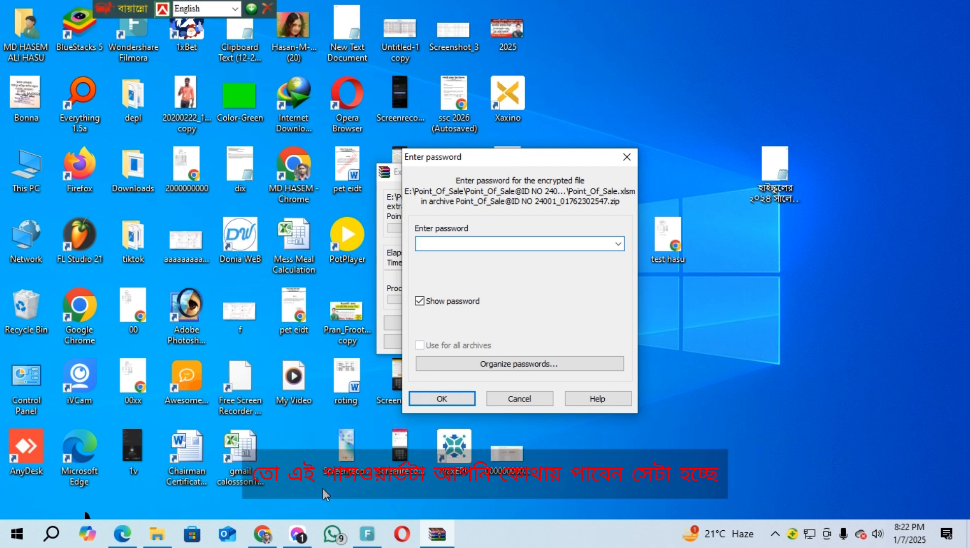
pyautogui.click(170, 525)
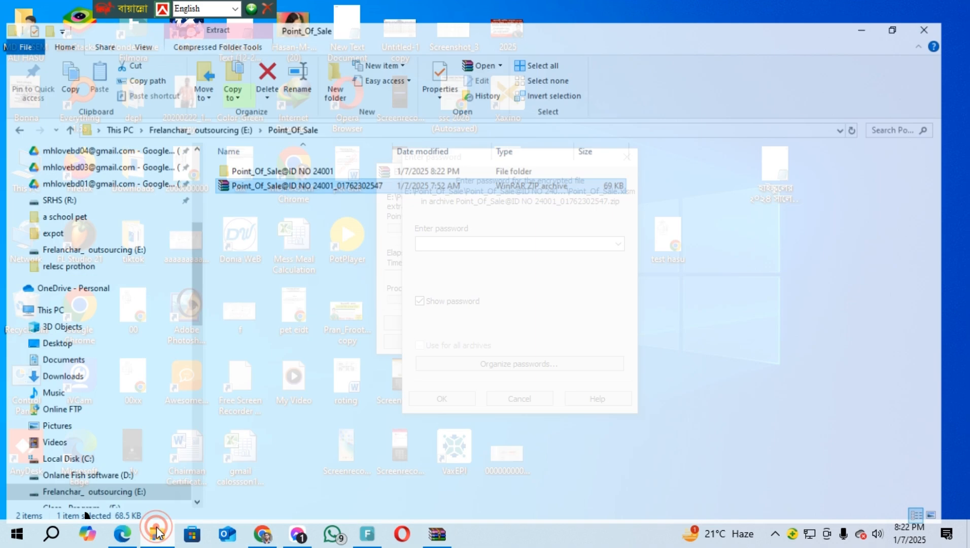
pyautogui.click(438, 539)
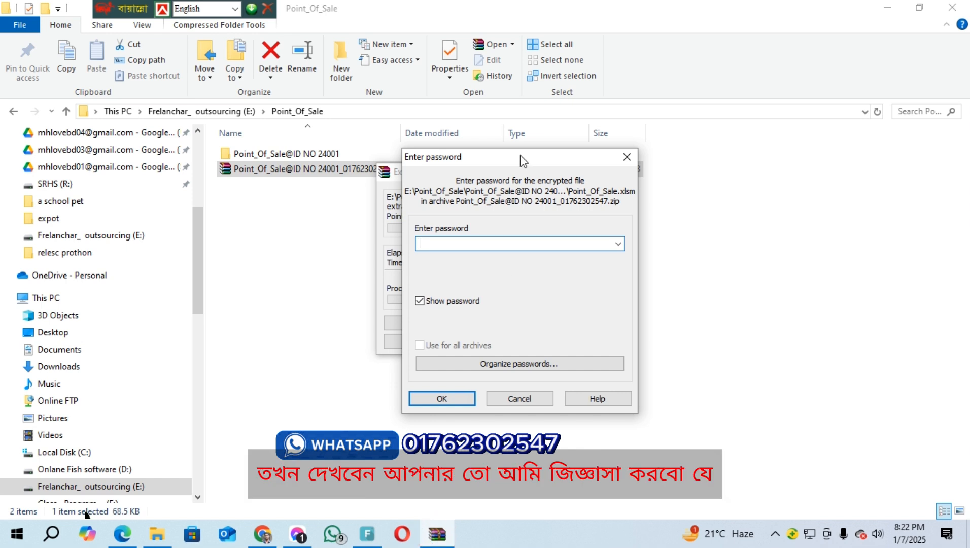
pyautogui.moveTo(521, 160); pyautogui.dragTo(424, 225)
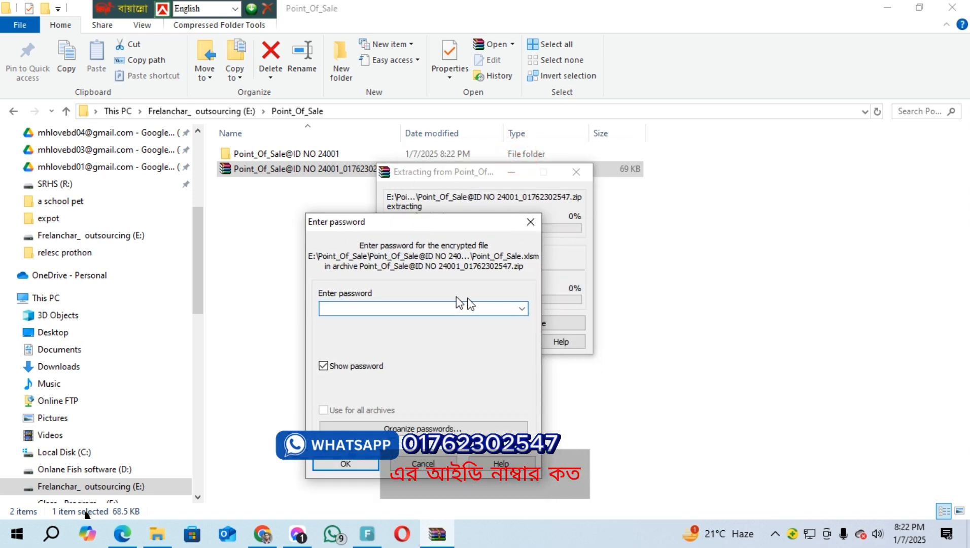
pyautogui.click(455, 172)
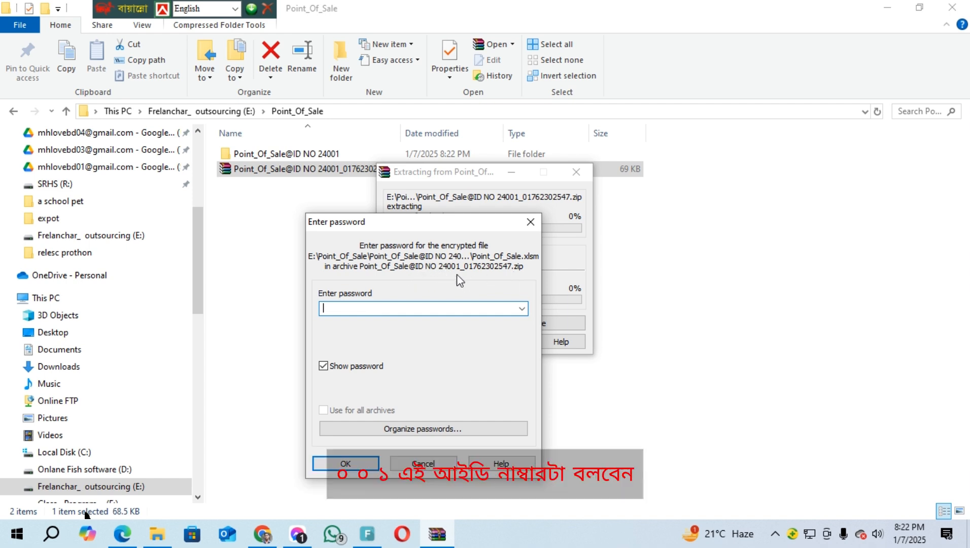
pyautogui.click(443, 269)
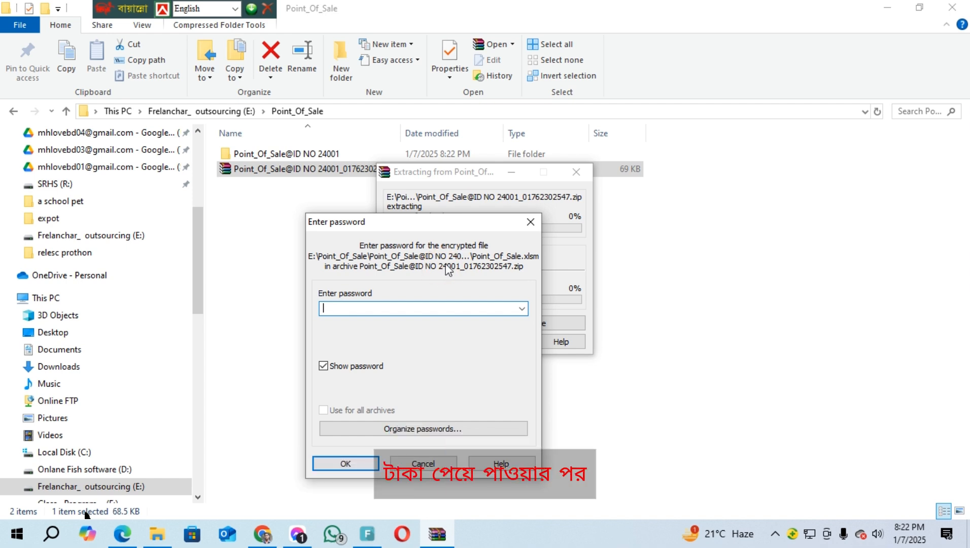
pyautogui.click(391, 309)
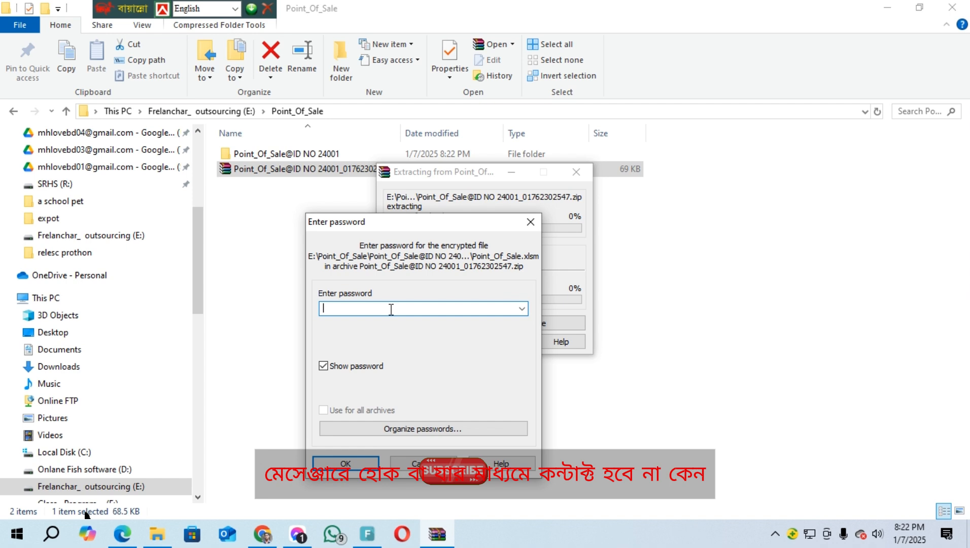